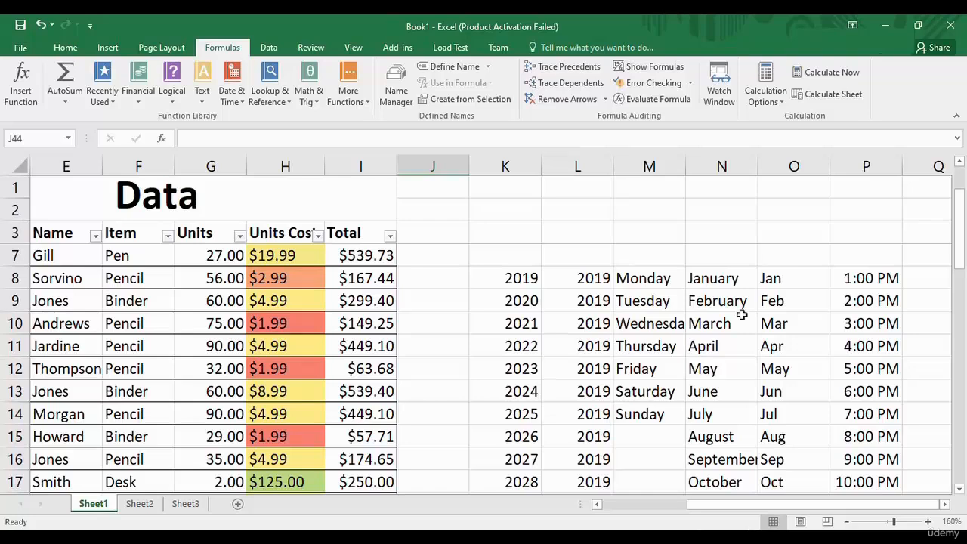
Zoom the sheet to 100% and select the K9:P19 block of years, weekdays, months and times.
drag(964, 258, 963, 268)
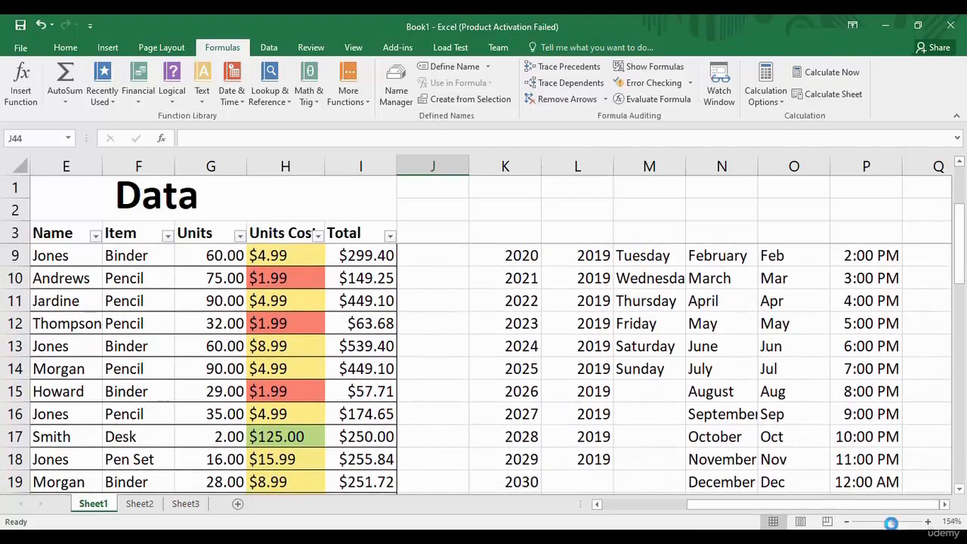
drag(894, 521, 888, 523)
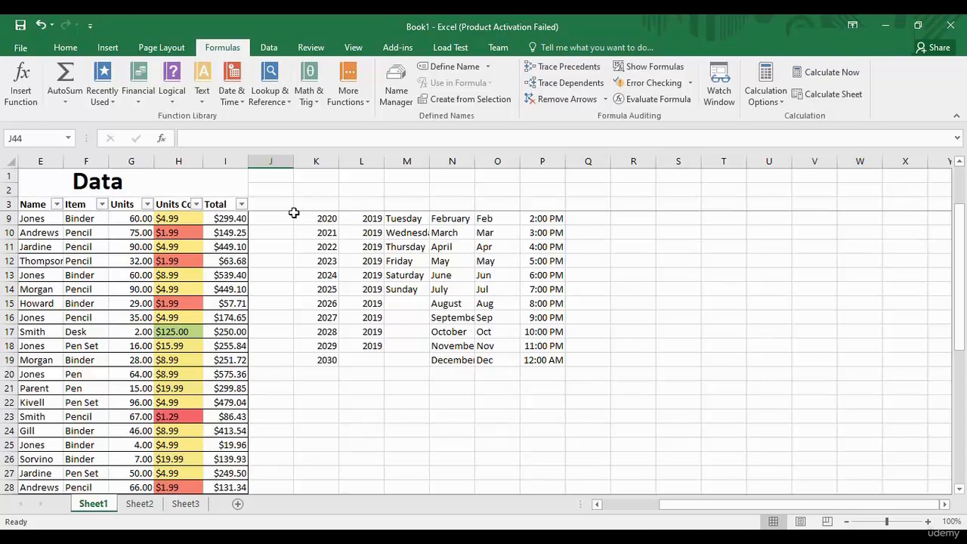
drag(298, 216, 551, 365)
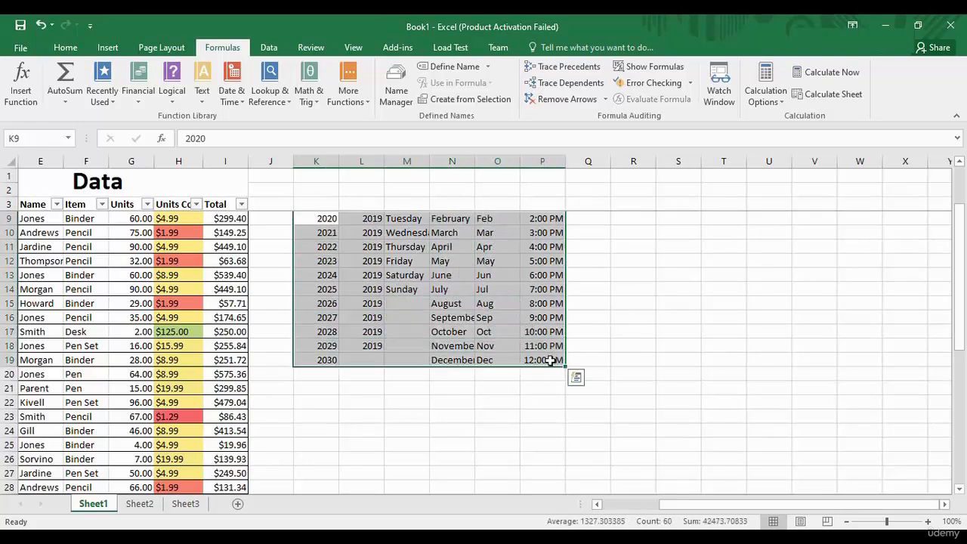
Clear the contents of the K9:P19 series block, deselect it and zoom in slightly.
right_click(469, 270)
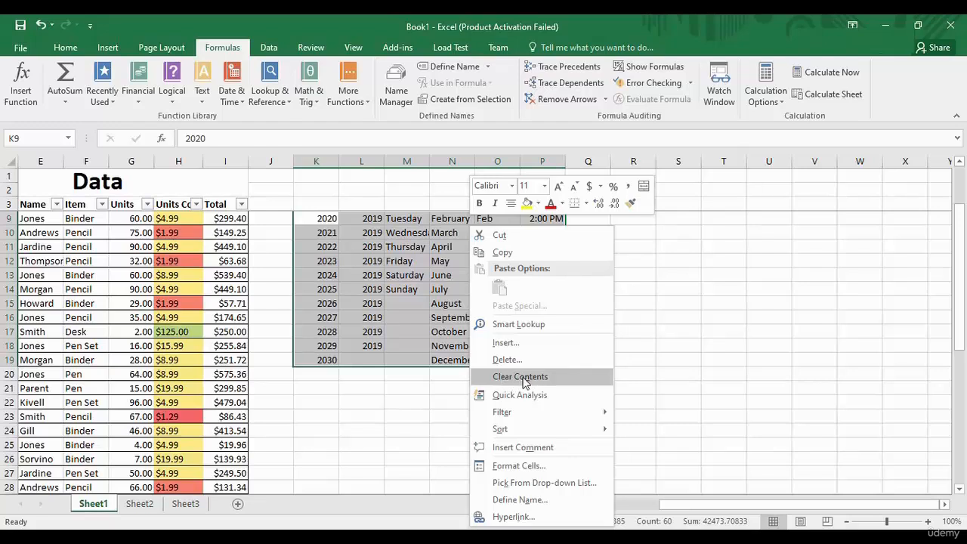
click(523, 380)
click(433, 355)
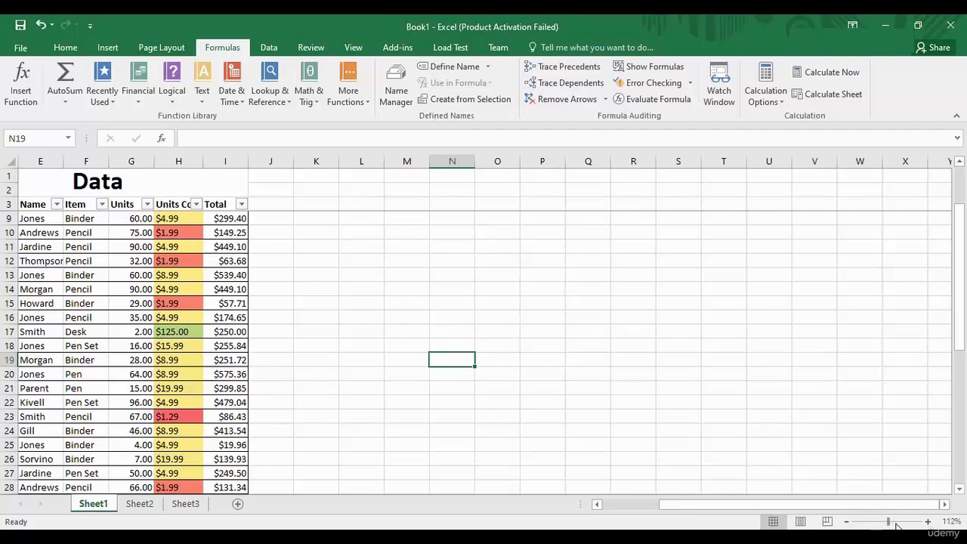
mouse_move(888, 524)
mouse_down()
mouse_move(903, 522)
mouse_move(891, 522)
mouse_up()
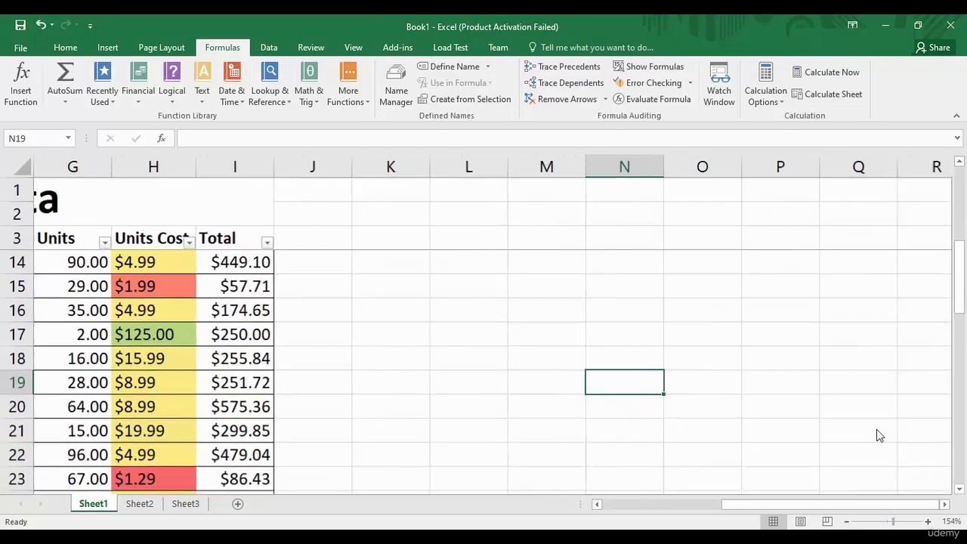
Scroll back to column A through the sales table and select the Total header in I3.
drag(739, 512, 631, 511)
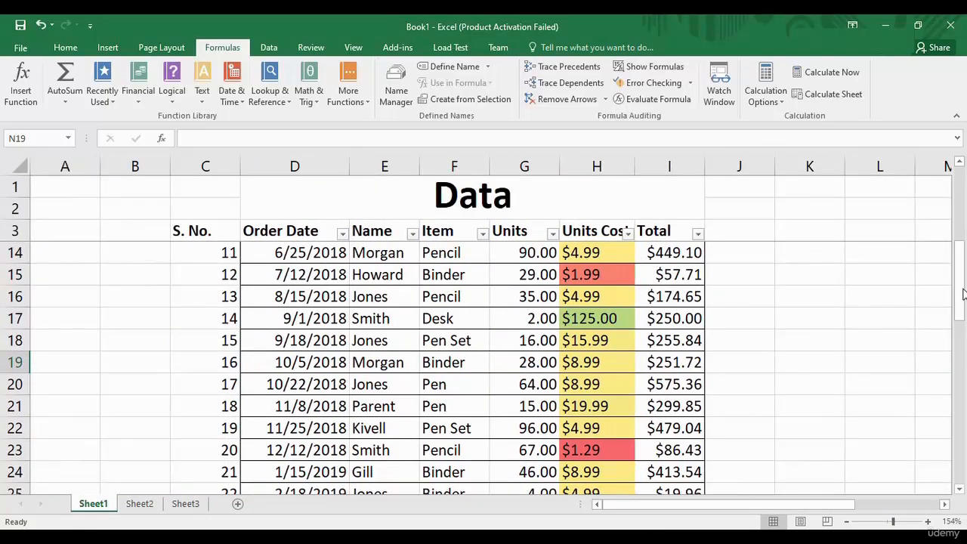
drag(964, 294, 965, 431)
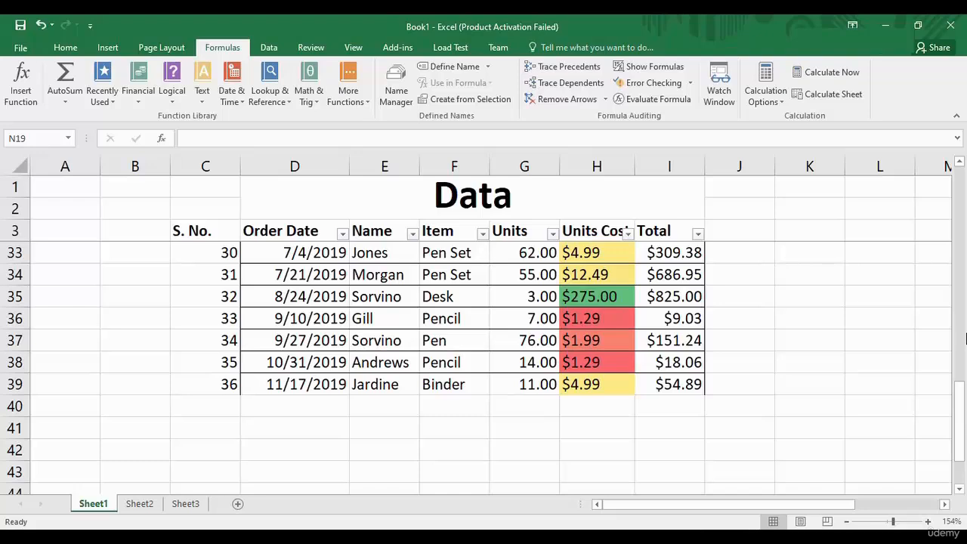
drag(963, 401, 957, 210)
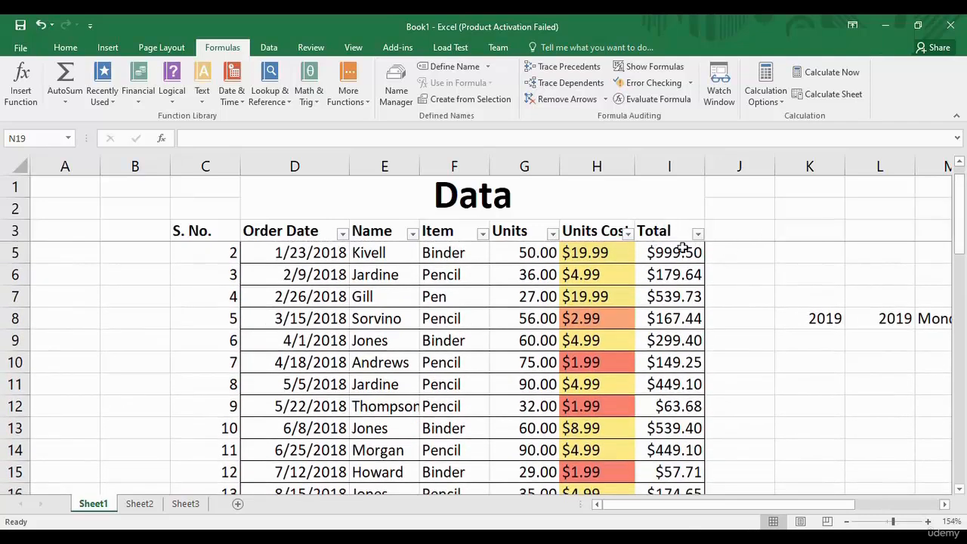
click(725, 361)
click(658, 225)
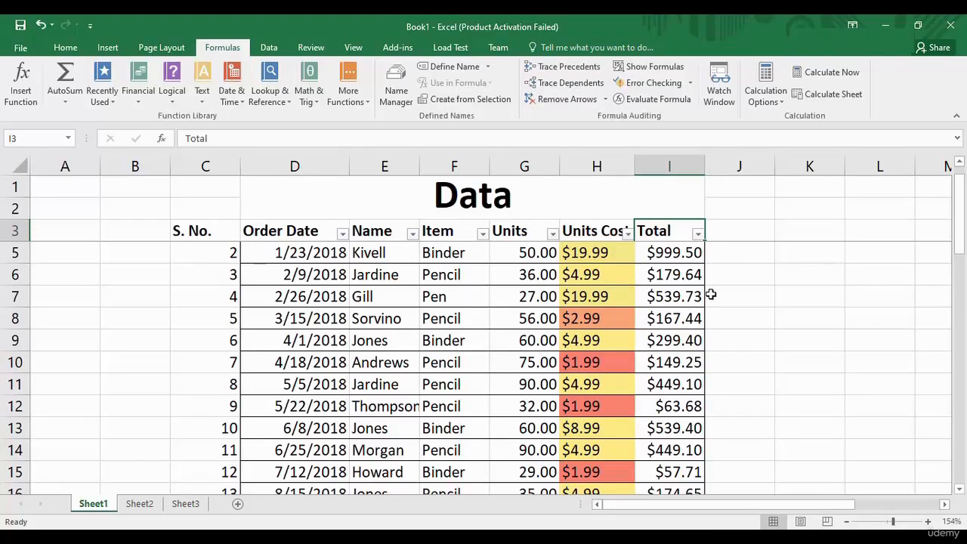
Scroll to the table's end at row 39 and select cells I43 and I44 below Total.
drag(958, 215, 964, 453)
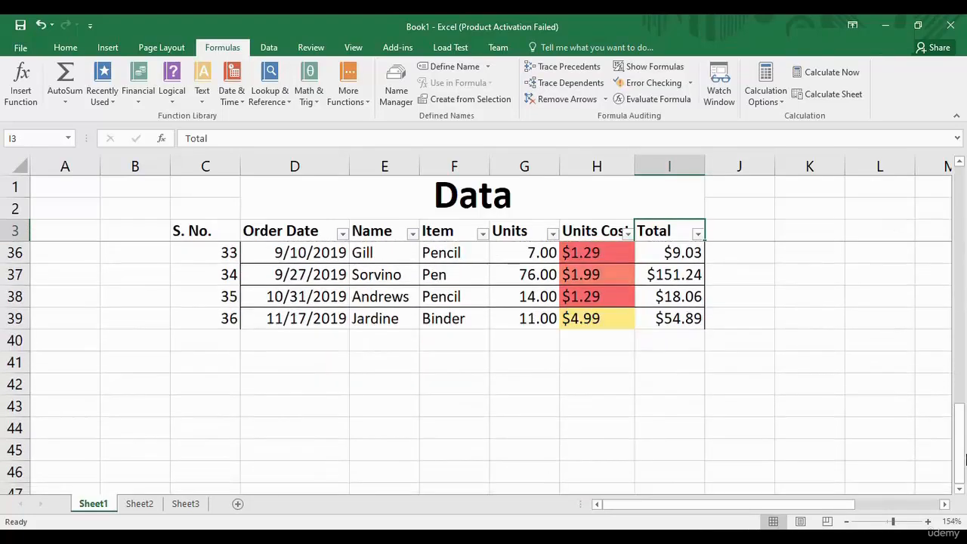
click(676, 412)
click(663, 430)
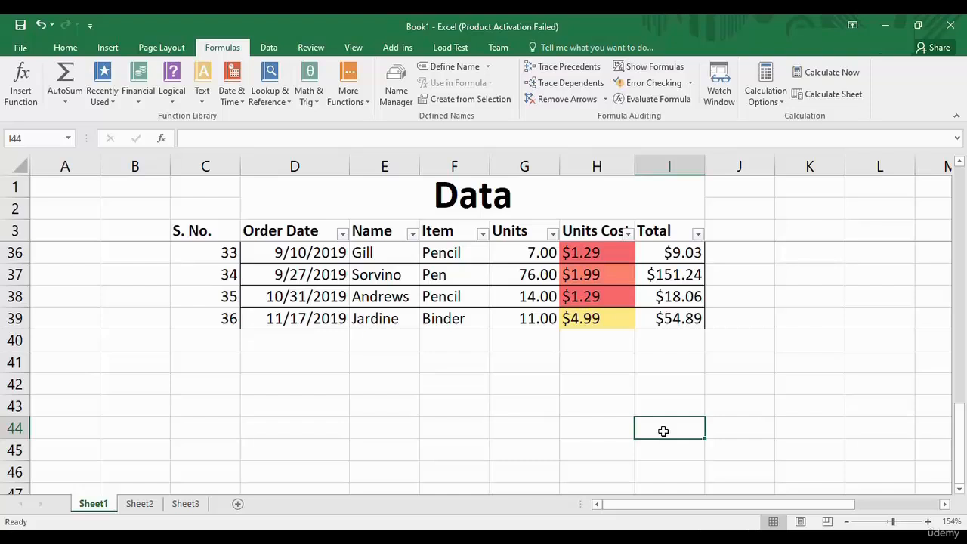
text(=)
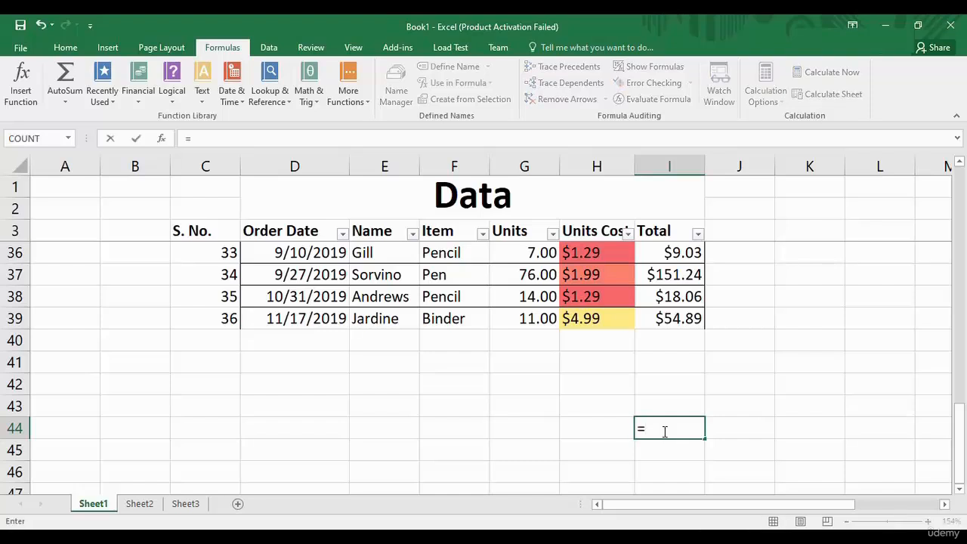
text(54)
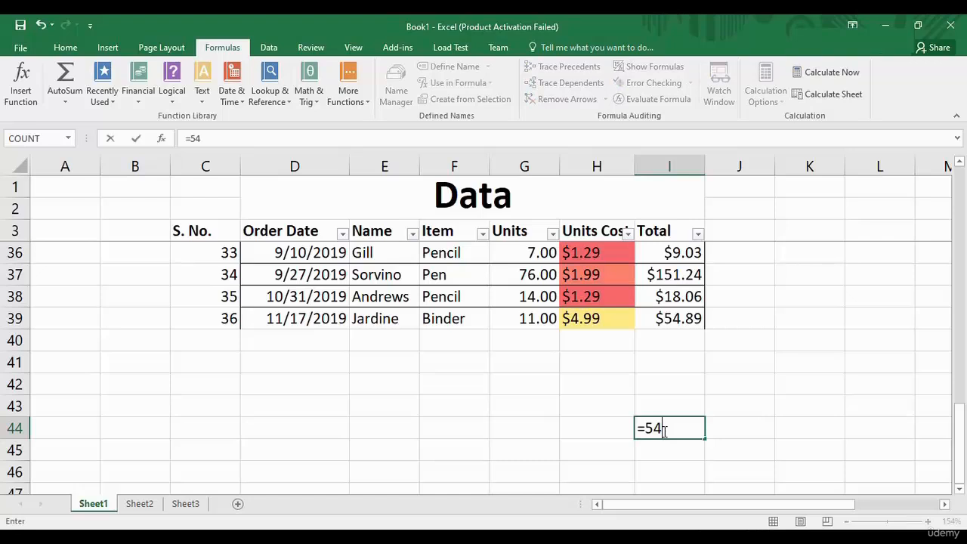
text(+78+66+)
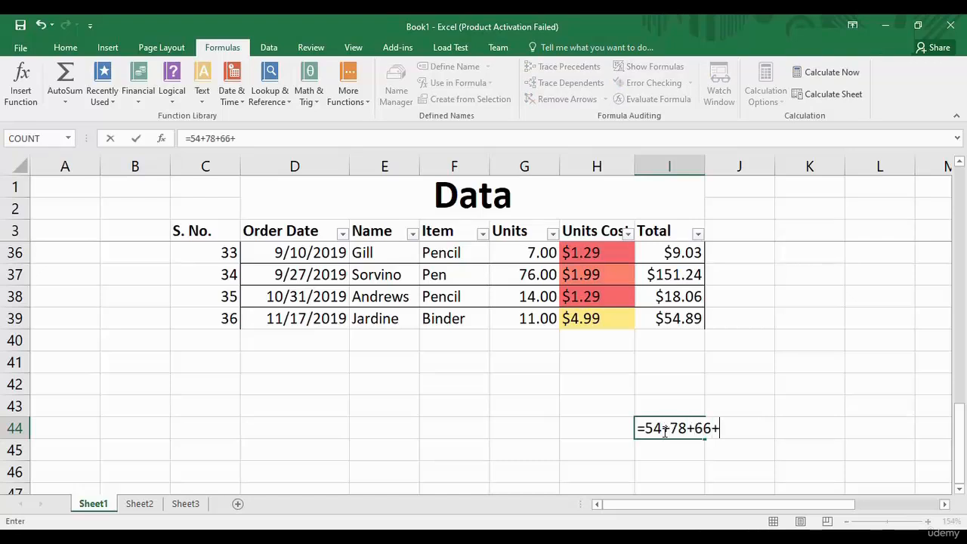
text(32+10)
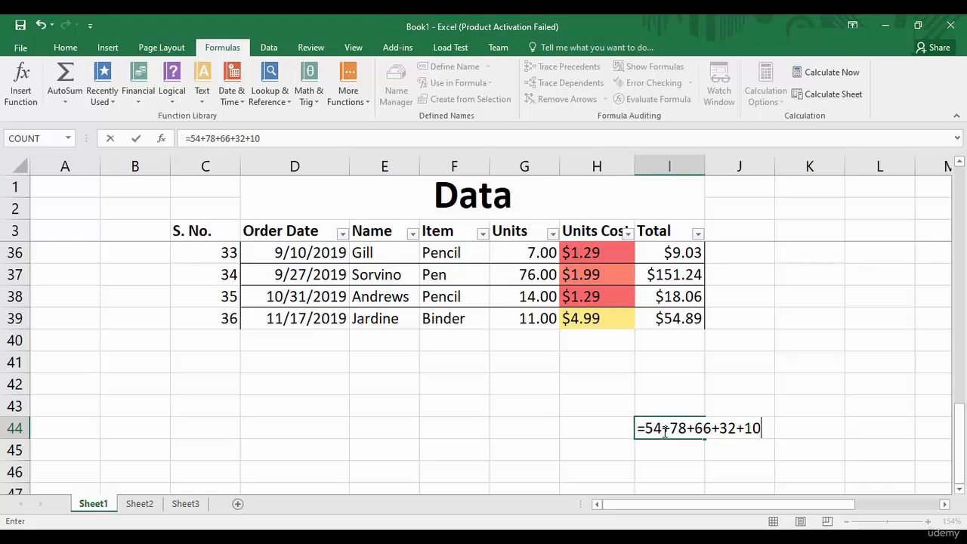
key(Return)
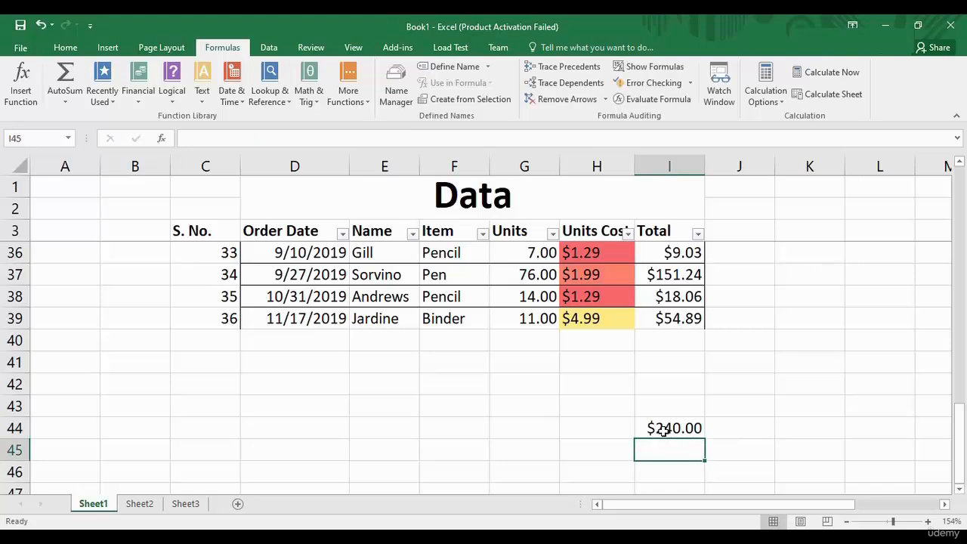
click(663, 430)
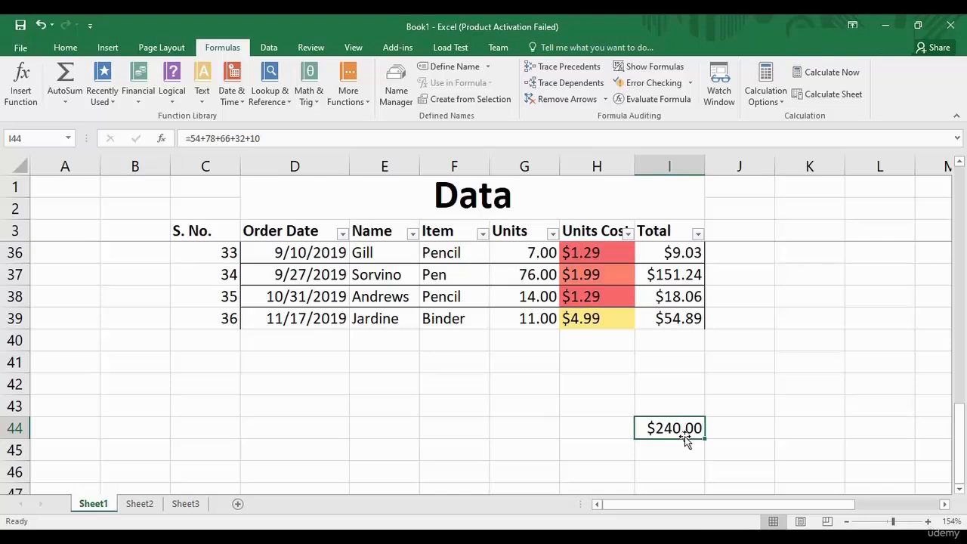
key(Delete)
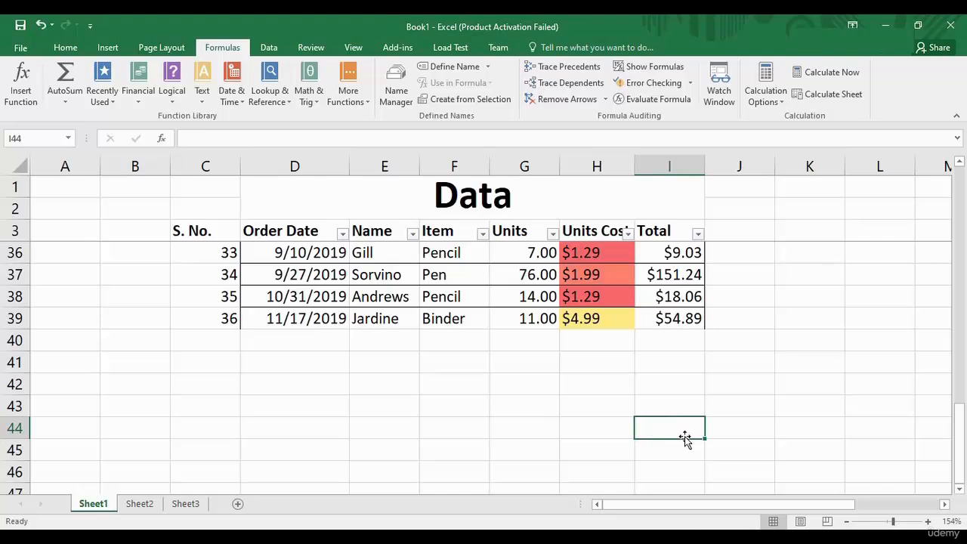
Start a new formula with = in cell I43, below the Total column.
click(688, 377)
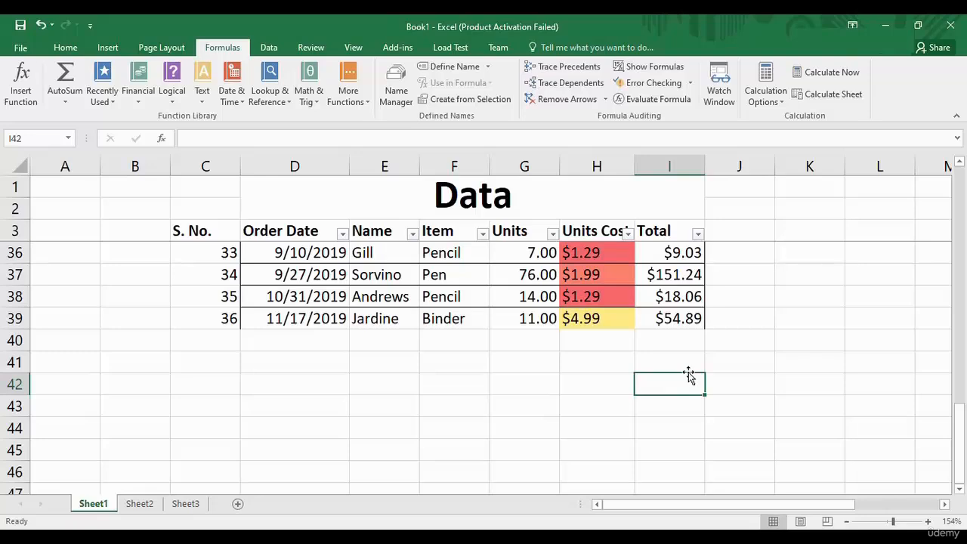
mouse_move(960, 438)
mouse_down()
mouse_move(962, 220)
mouse_move(964, 435)
mouse_up()
click(686, 440)
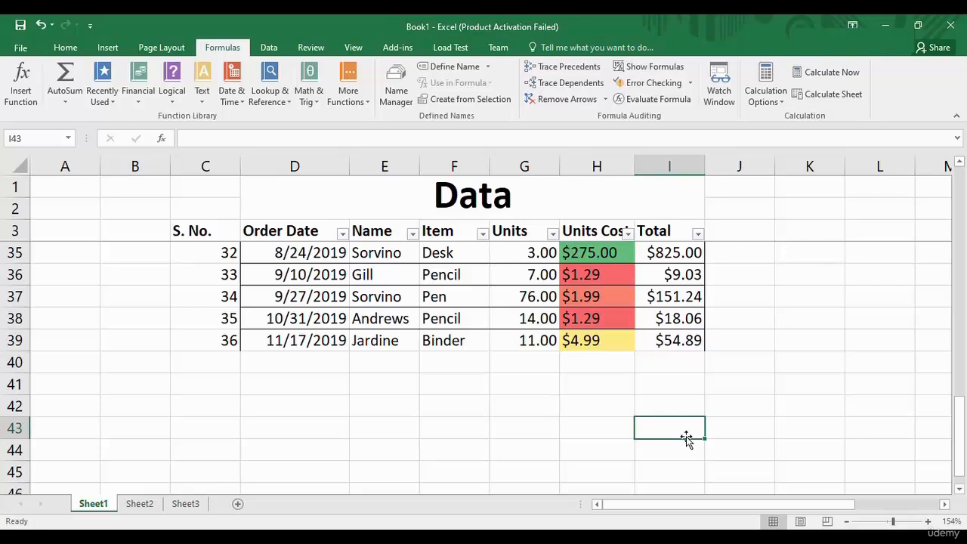
text(=)
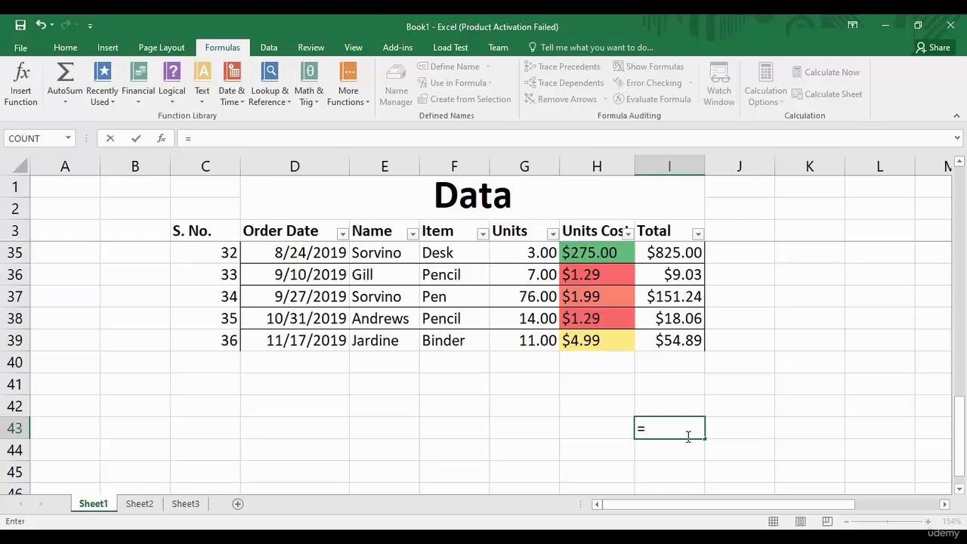
Enter =SUM(12,23,89,32) in I43 to get $156.00, then clear the cell.
text(s)
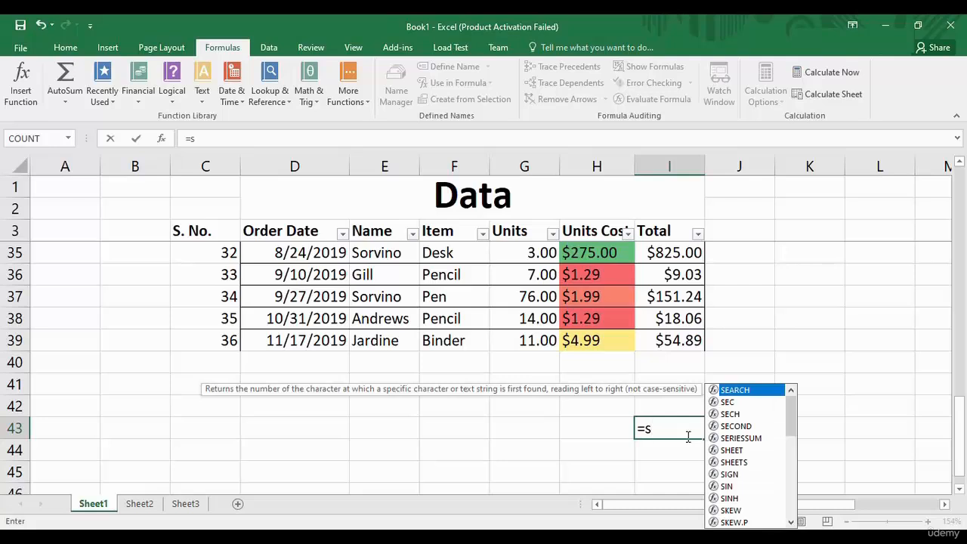
text(um)
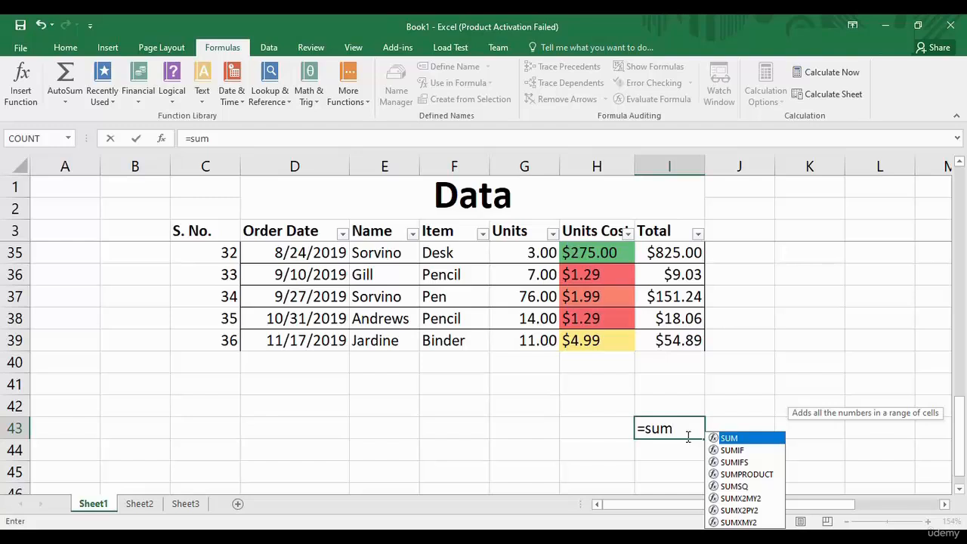
text(()
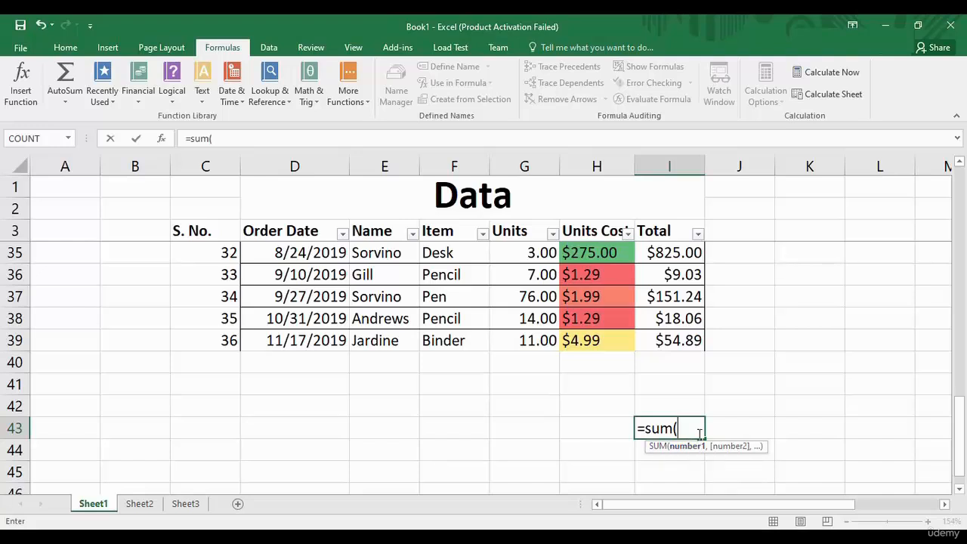
text(12.2)
key(BackSpace)
key(BackSpace)
text(,)
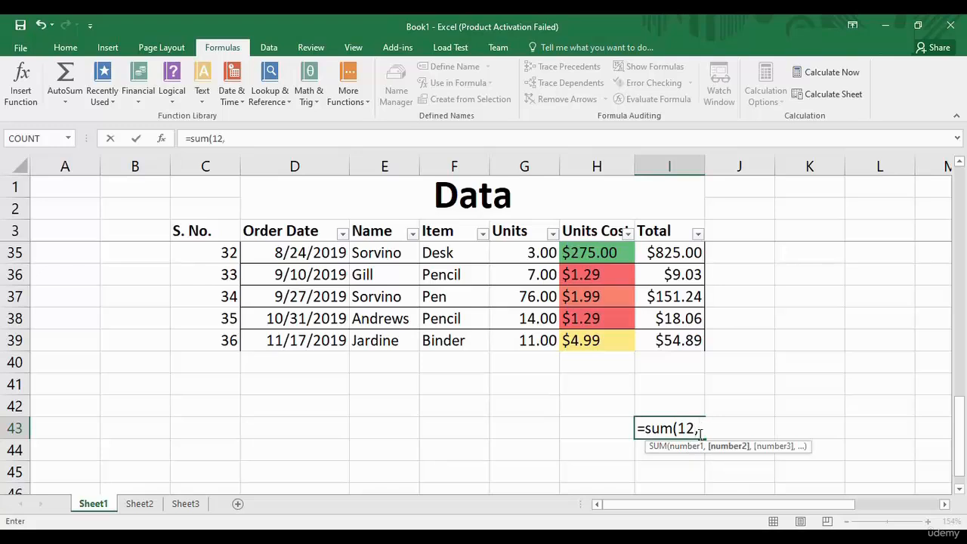
text(23,89)
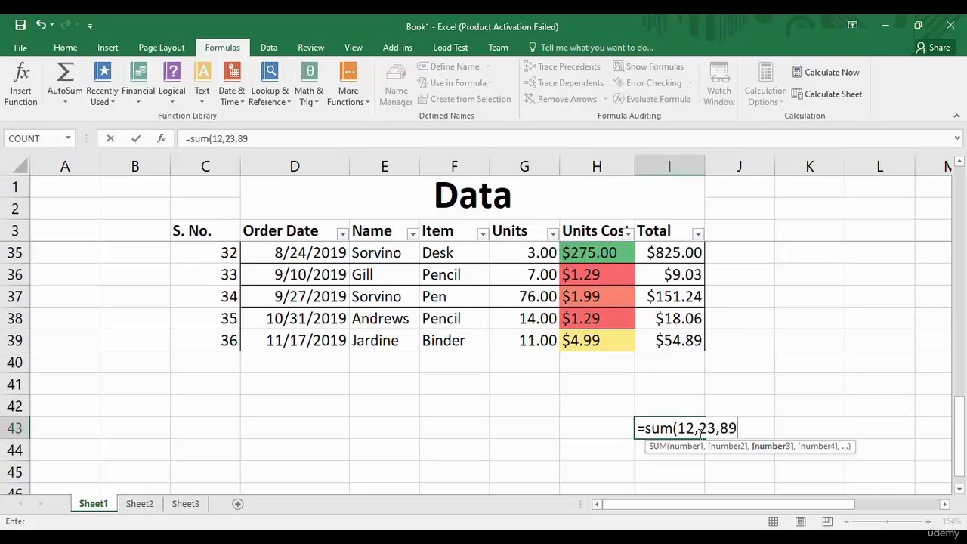
text(,32)
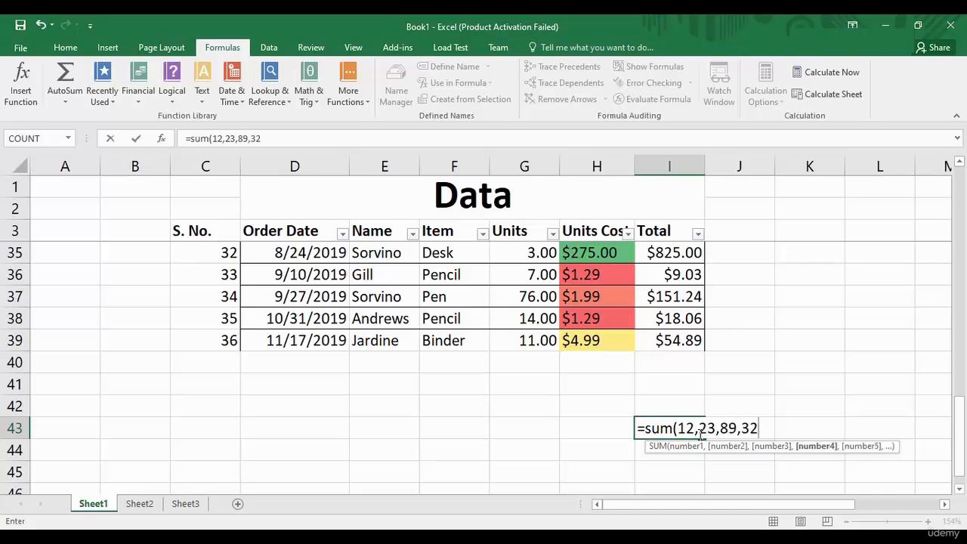
text())
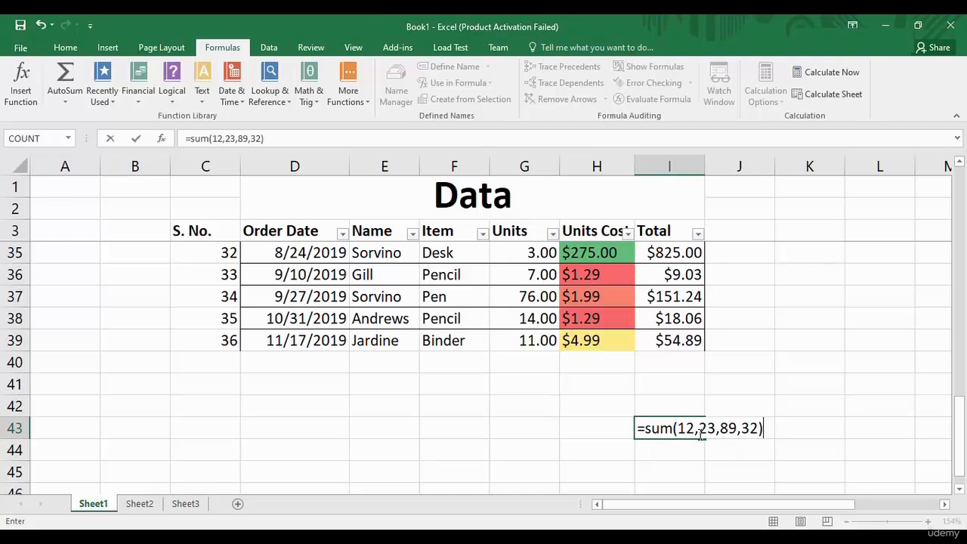
key(Return)
click(697, 429)
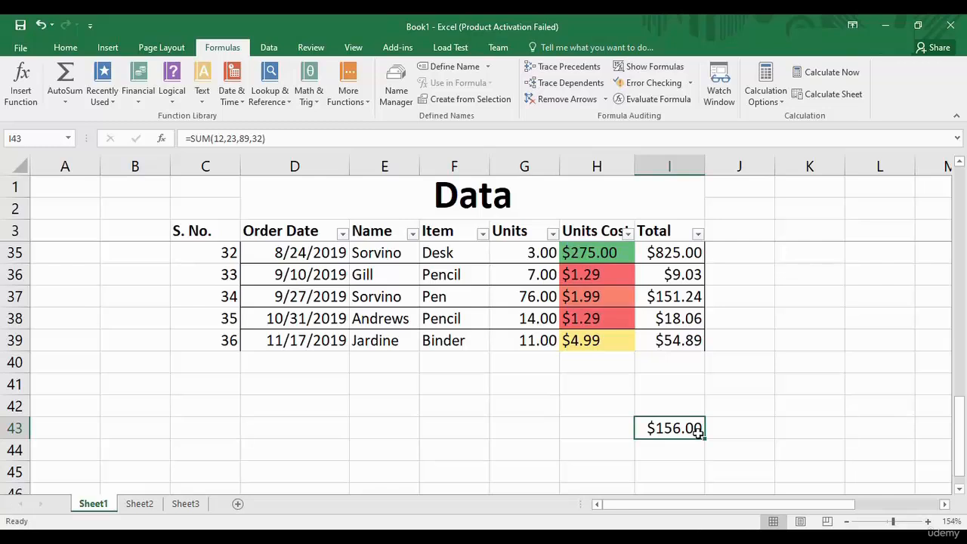
key(BackSpace)
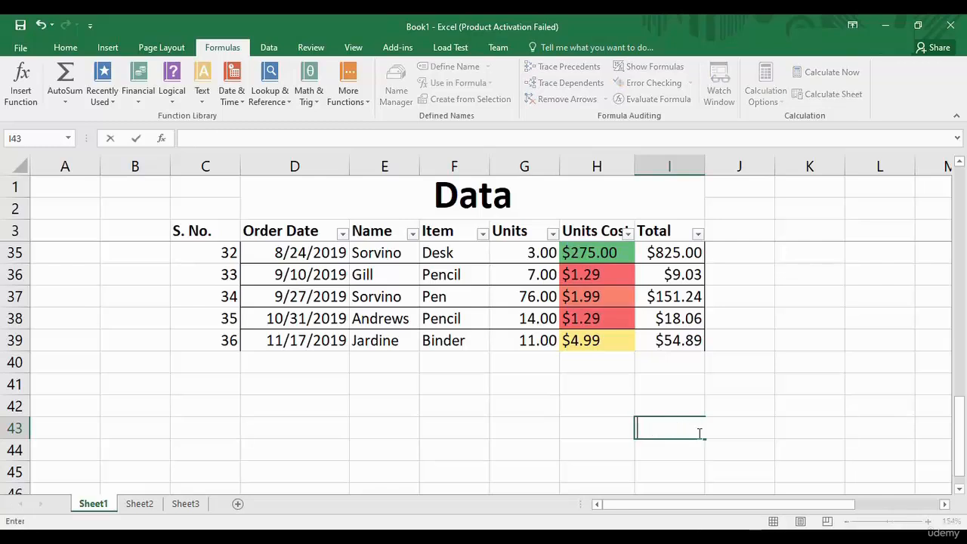
Enter =SUM(I4:I39) in I43, totalling the Total column as $11,356.32.
text(=sum()
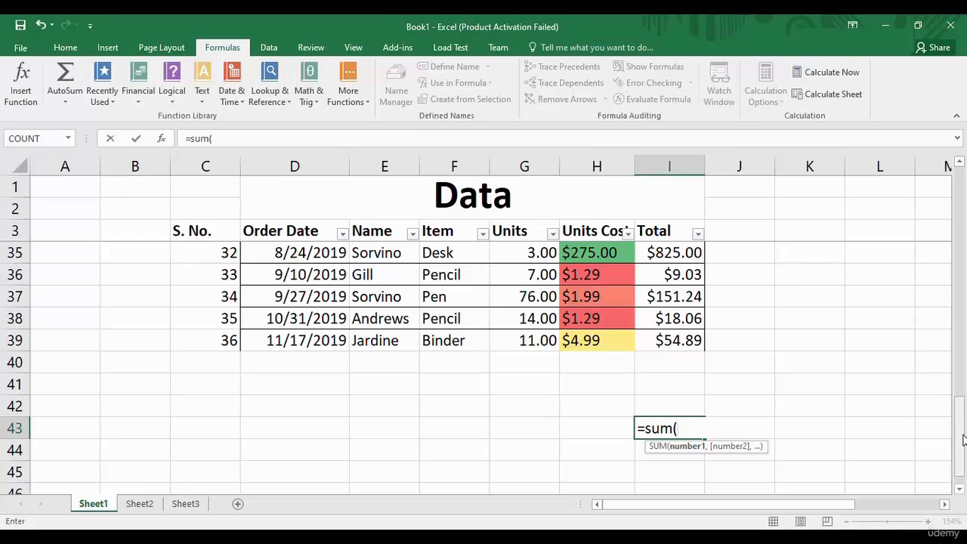
drag(959, 434, 961, 238)
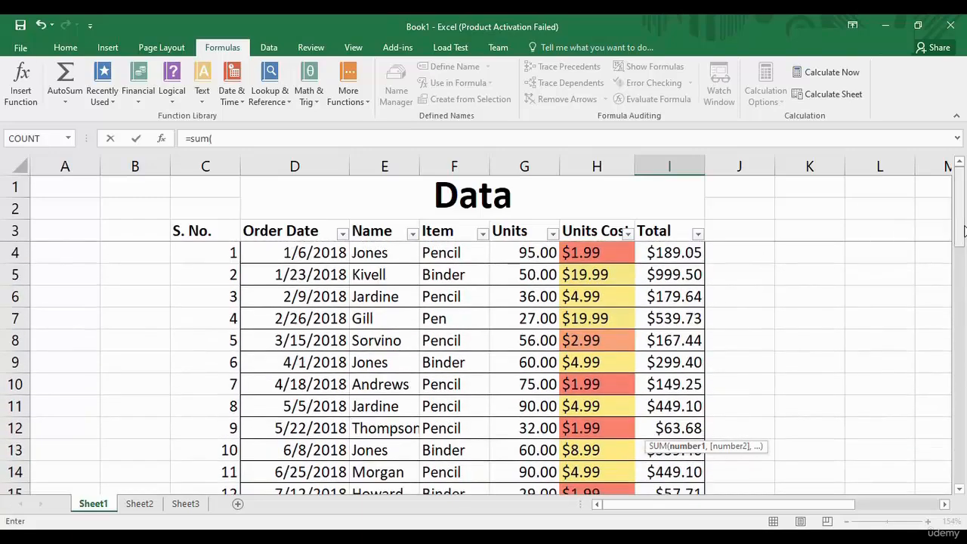
click(672, 252)
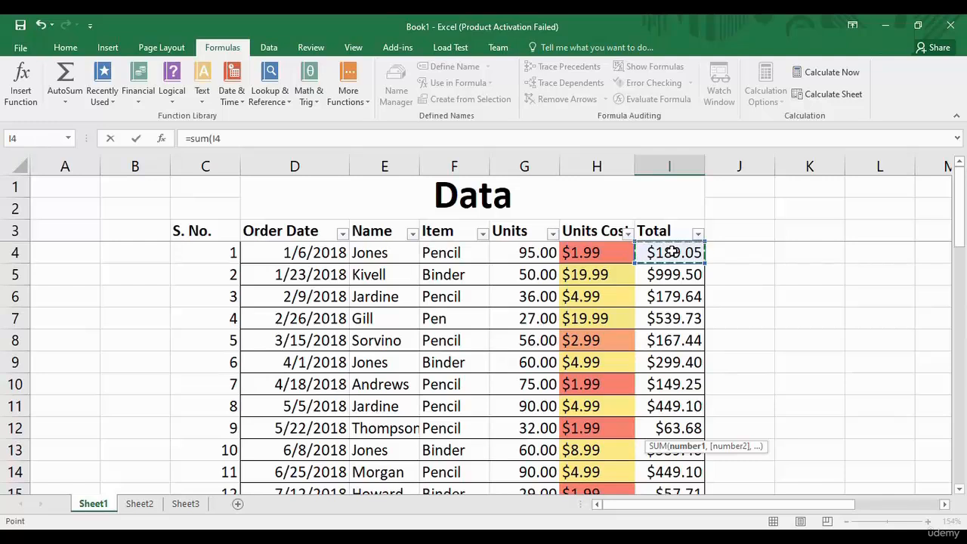
click(227, 138)
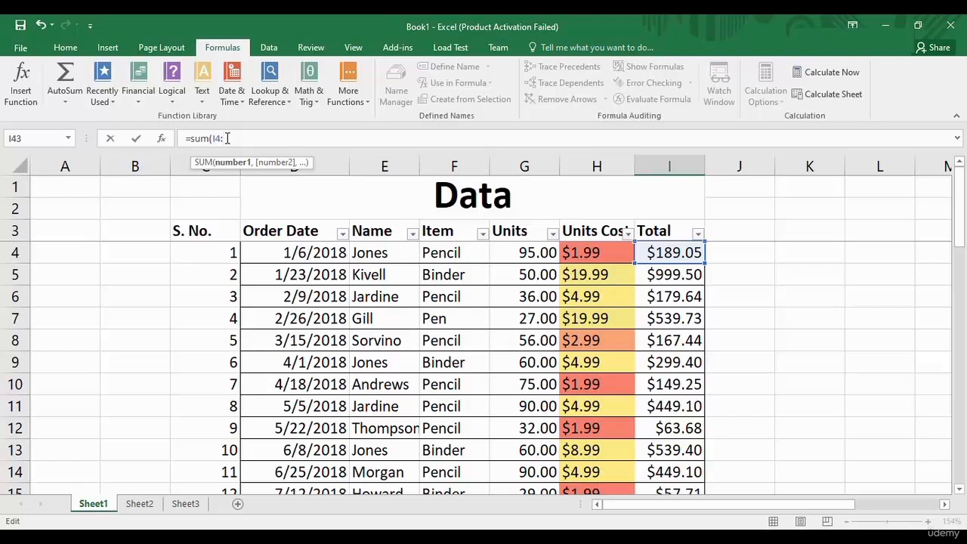
drag(958, 227, 963, 384)
click(662, 384)
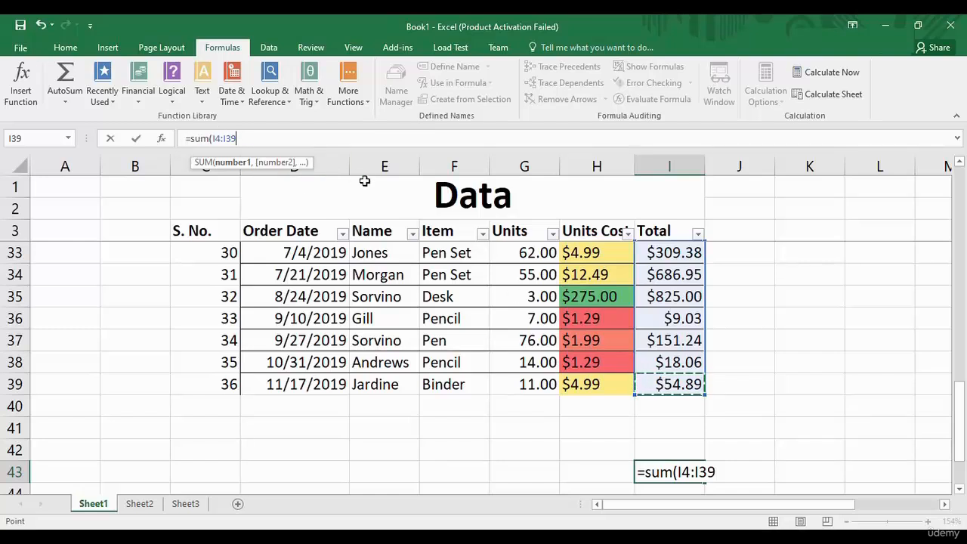
text())
key(ctrl+Return)
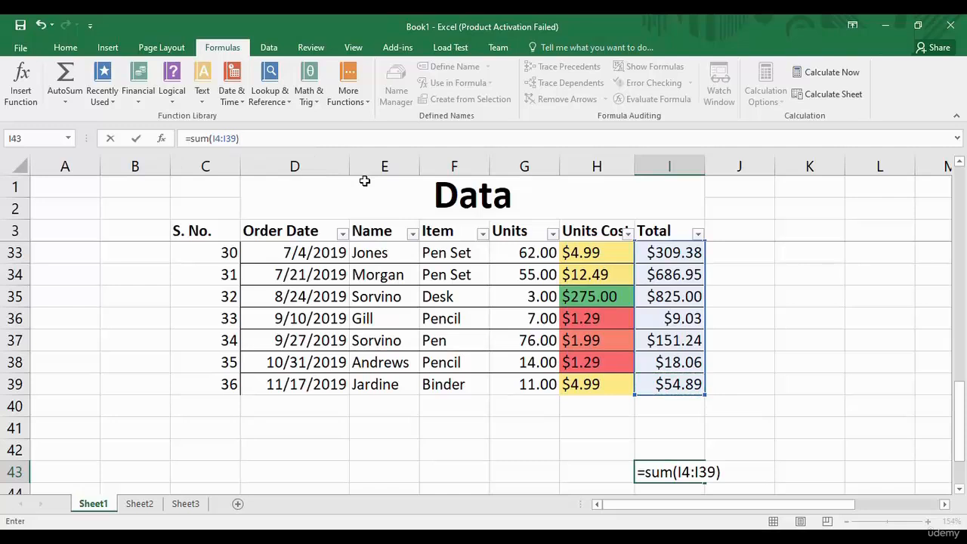
key(Return)
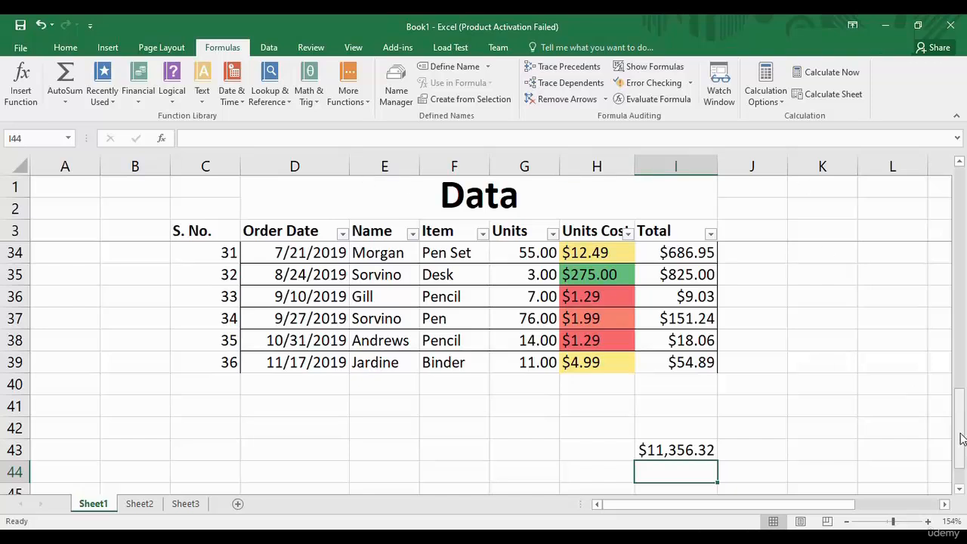
drag(960, 441, 961, 444)
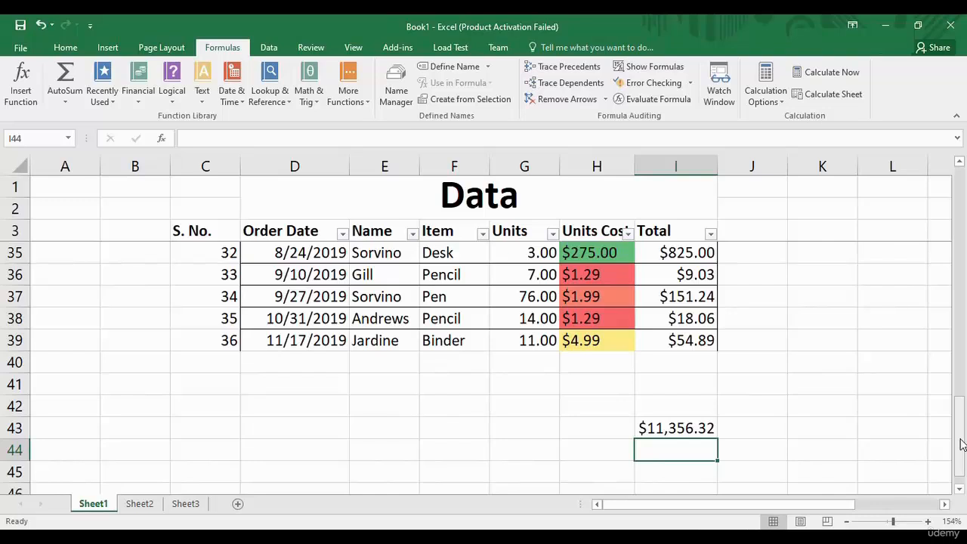
Enter a second =SUM(I4:I39) in I42, also showing $11,356.32.
click(699, 409)
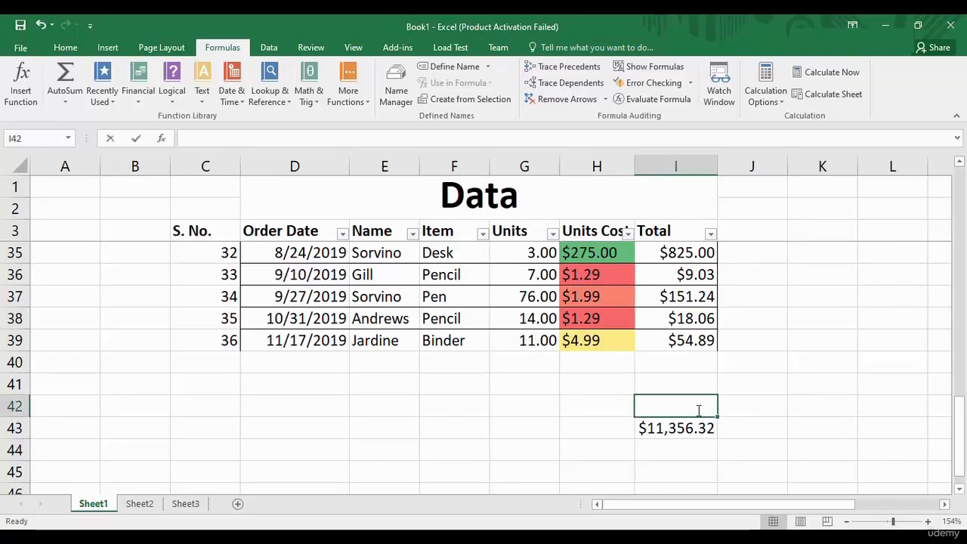
text(=su)
text(m()
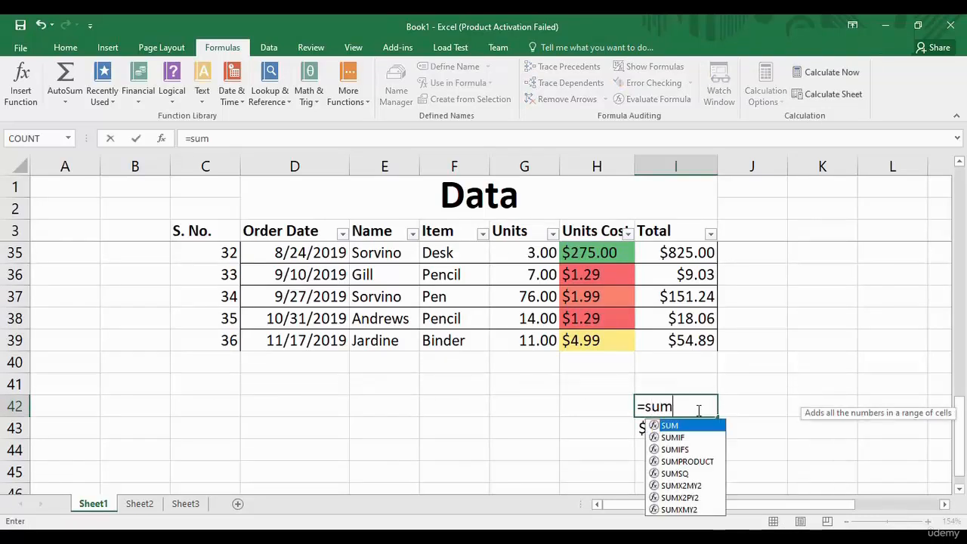
click(709, 342)
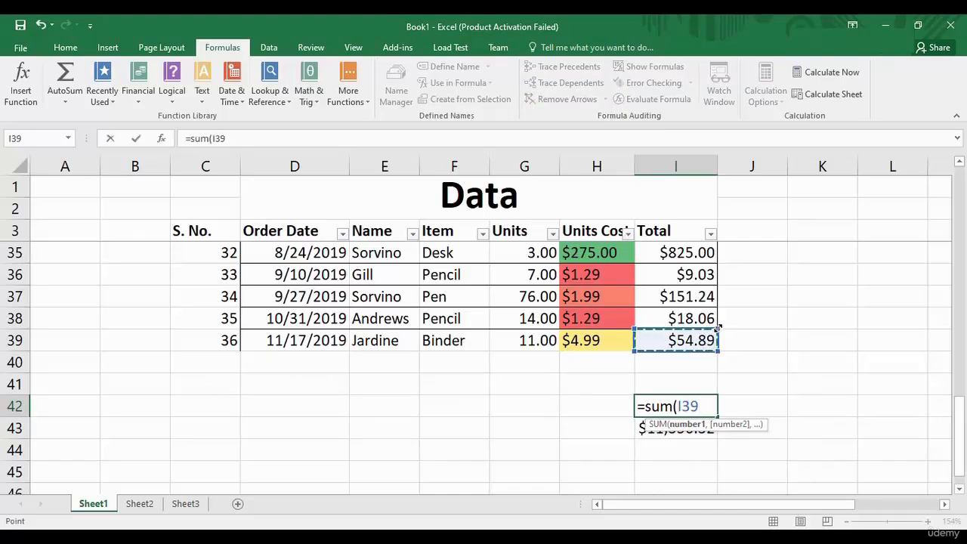
drag(718, 327, 714, 250)
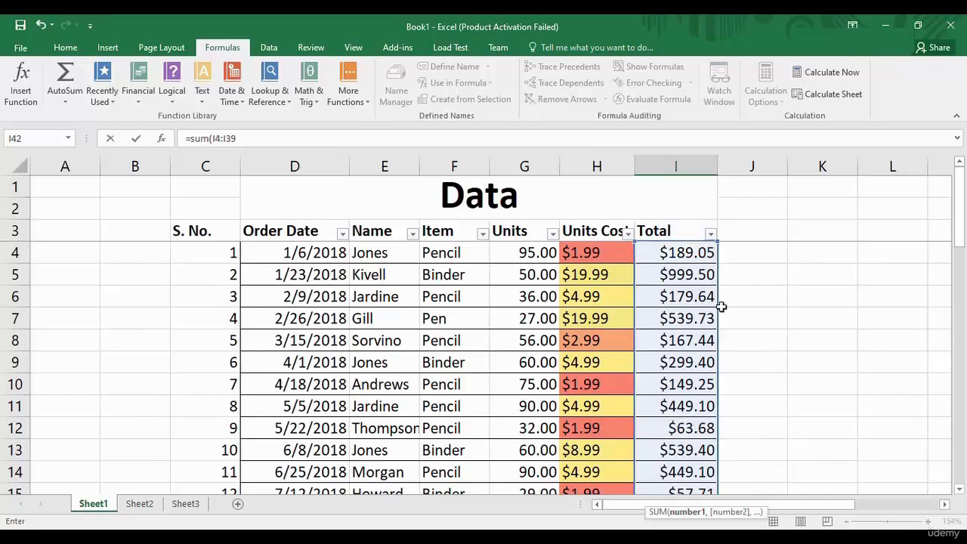
drag(236, 138, 213, 138)
click(247, 140)
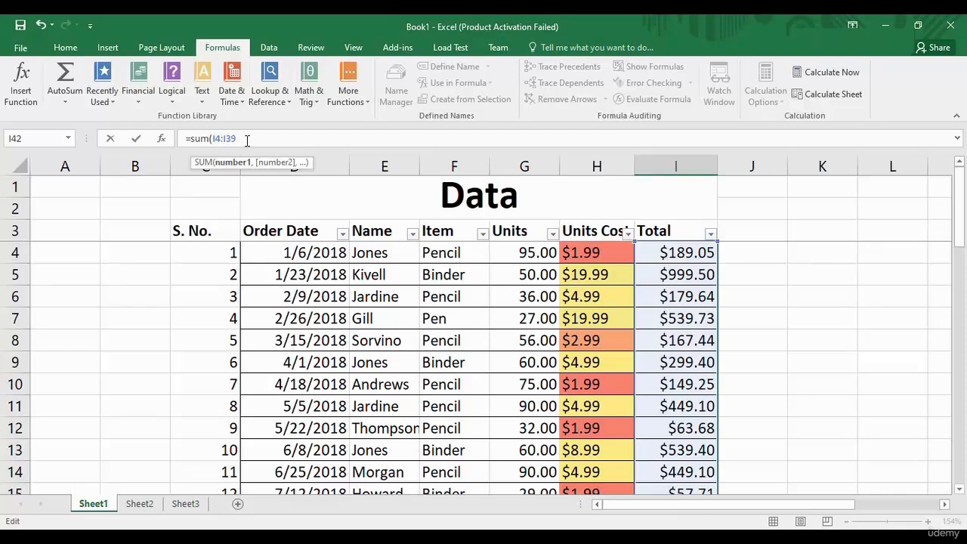
text())
key(Return)
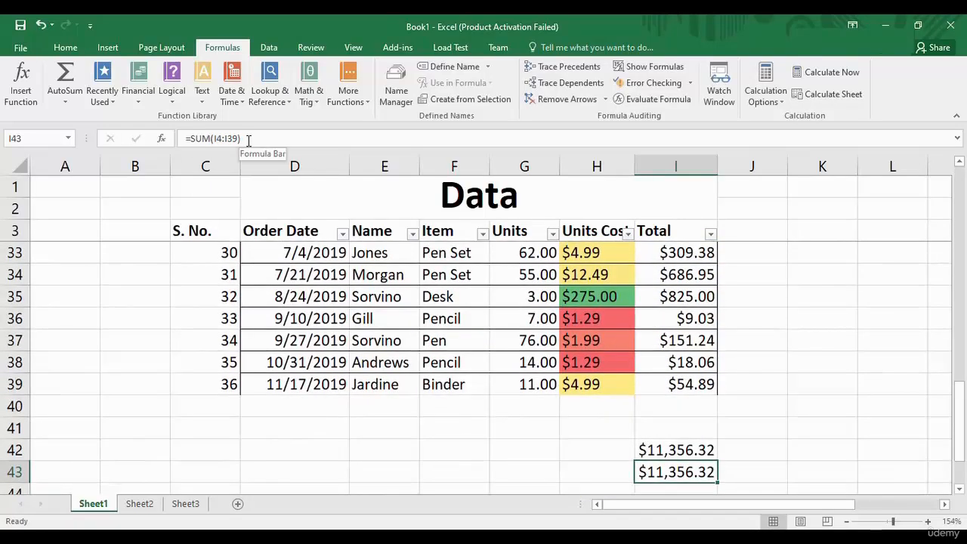
Compare the formulas in I42 and I43, then select empty cell I40.
click(696, 456)
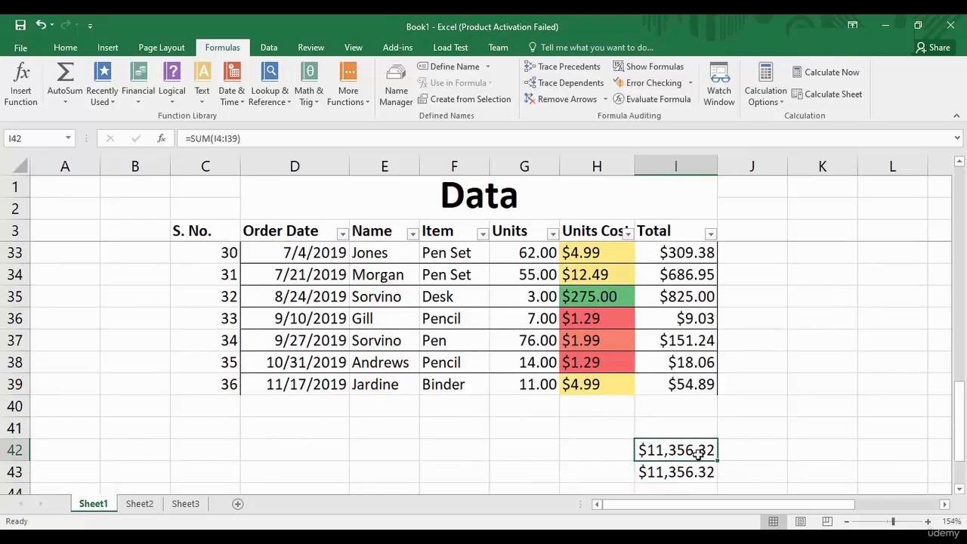
click(710, 471)
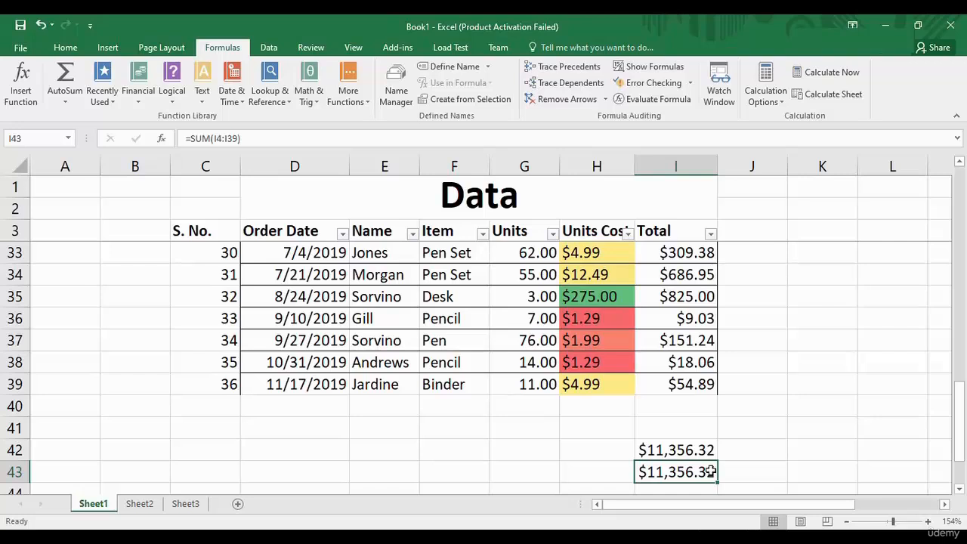
click(698, 413)
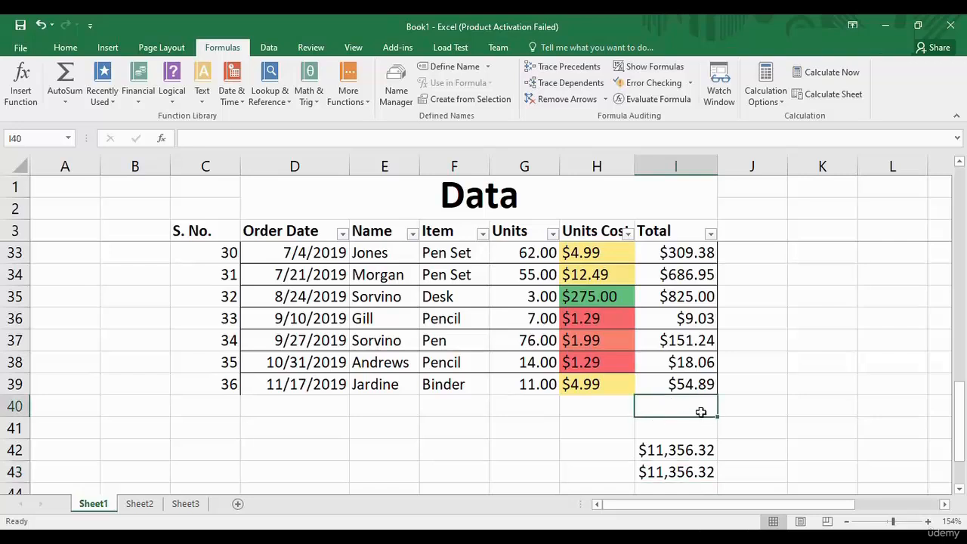
Use AutoSum Sum on the Home tab to put =SUM(I4:I39) in I40, showing $11,356.32.
click(60, 48)
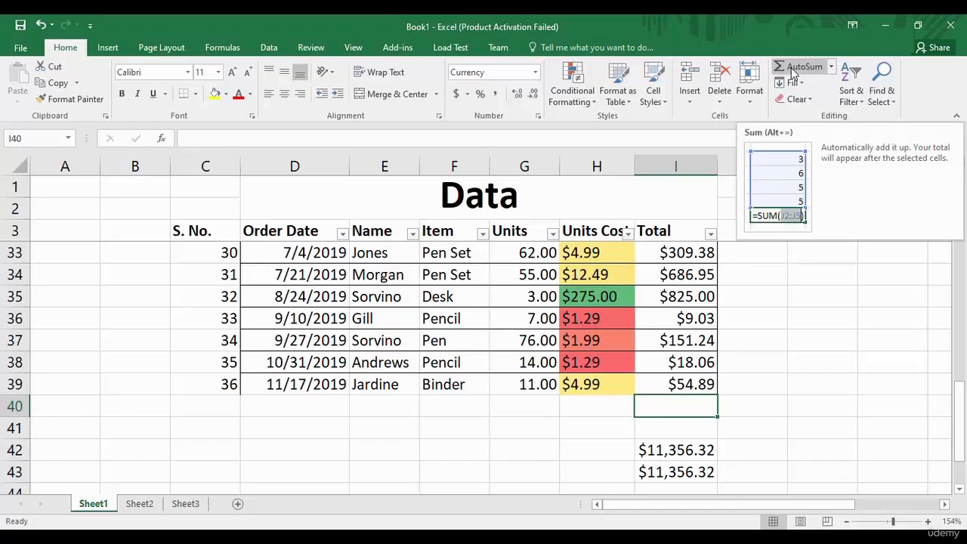
click(831, 67)
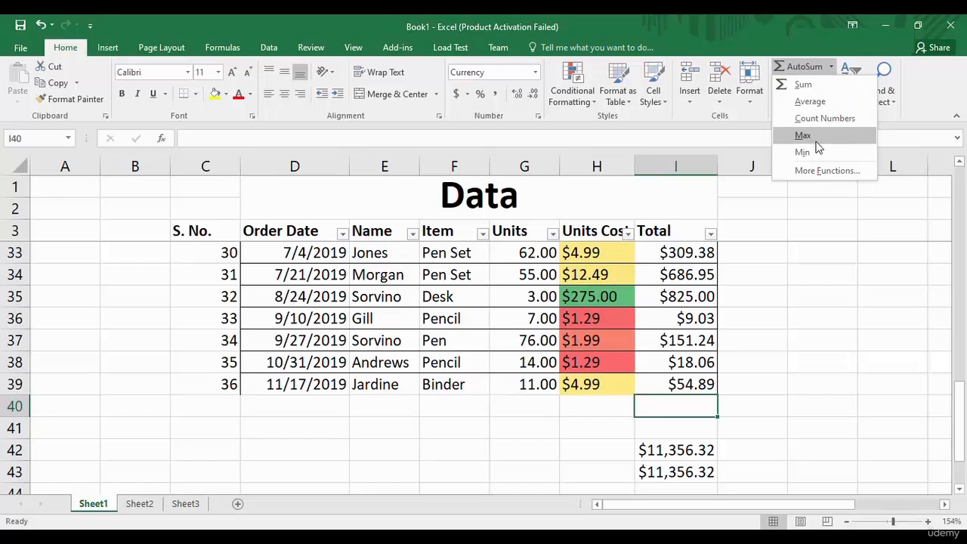
click(805, 93)
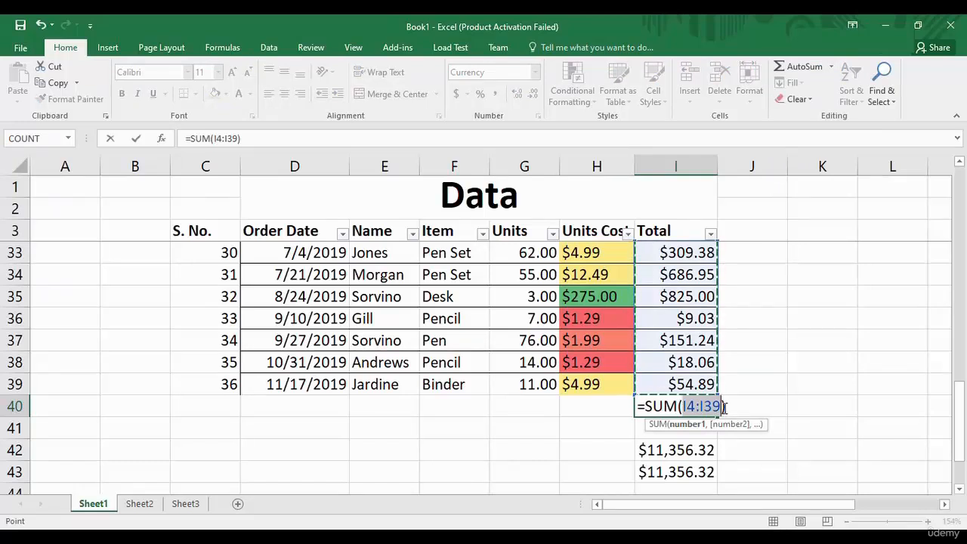
key(Return)
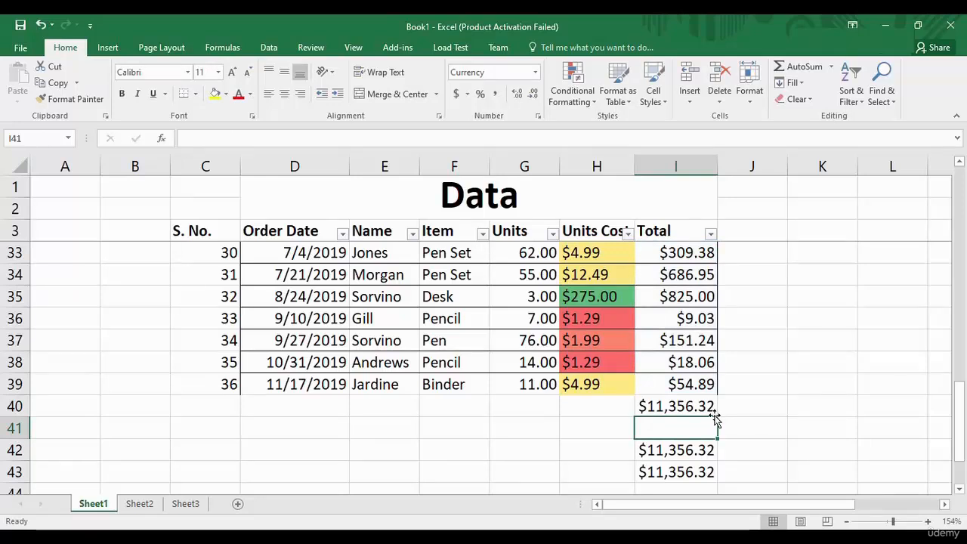
Compare the I40 total's formula with the one in I42, then reselect I40.
click(712, 411)
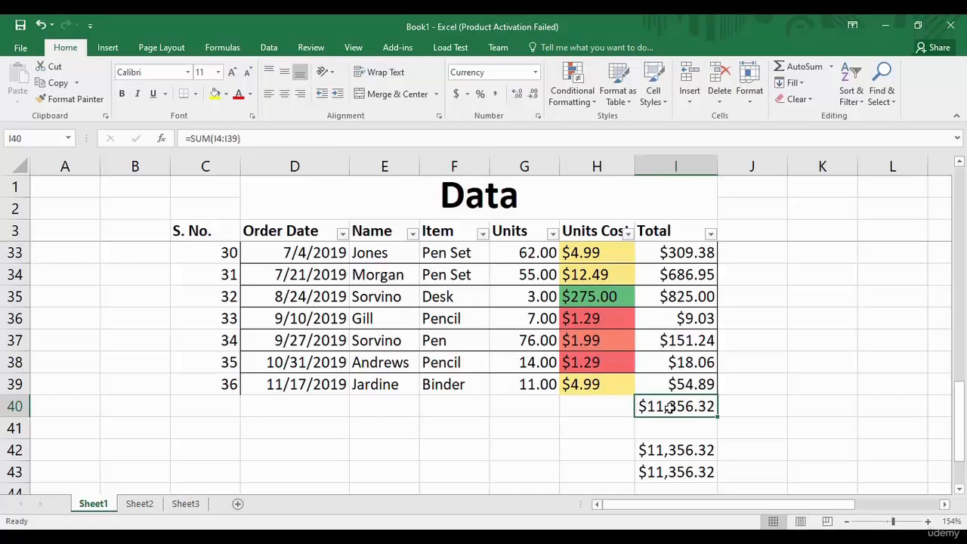
click(675, 454)
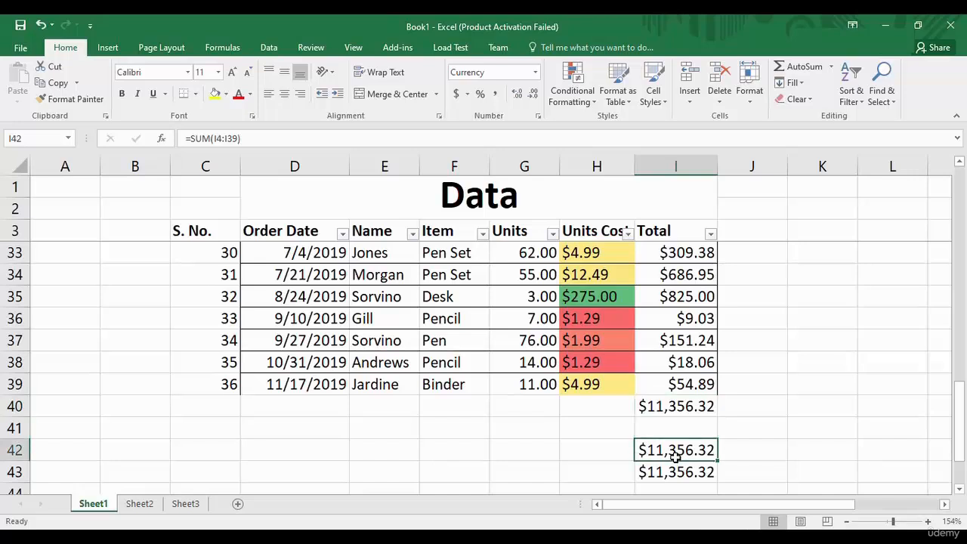
click(700, 406)
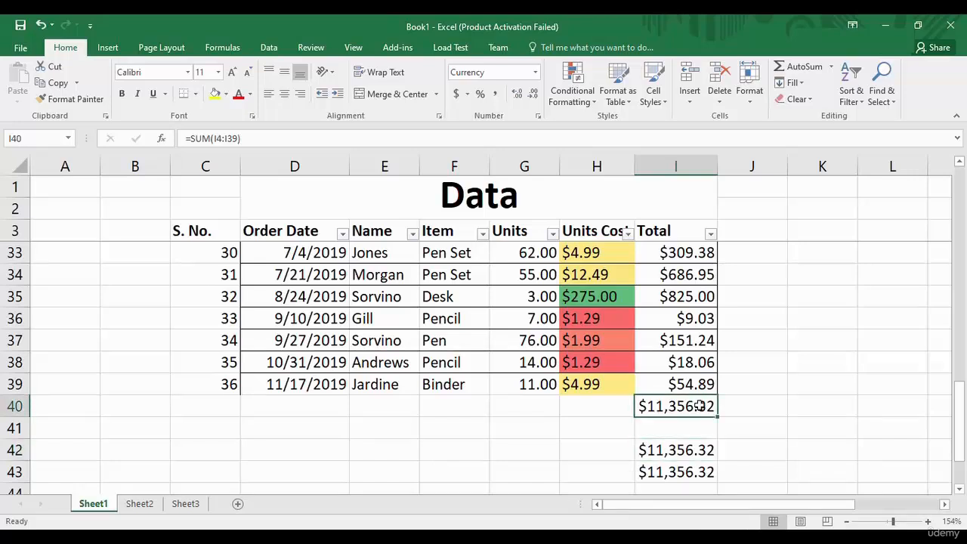
Replace I40 with AutoSum Average, giving =AVERAGE(I4:I39) at $315.45.
click(831, 67)
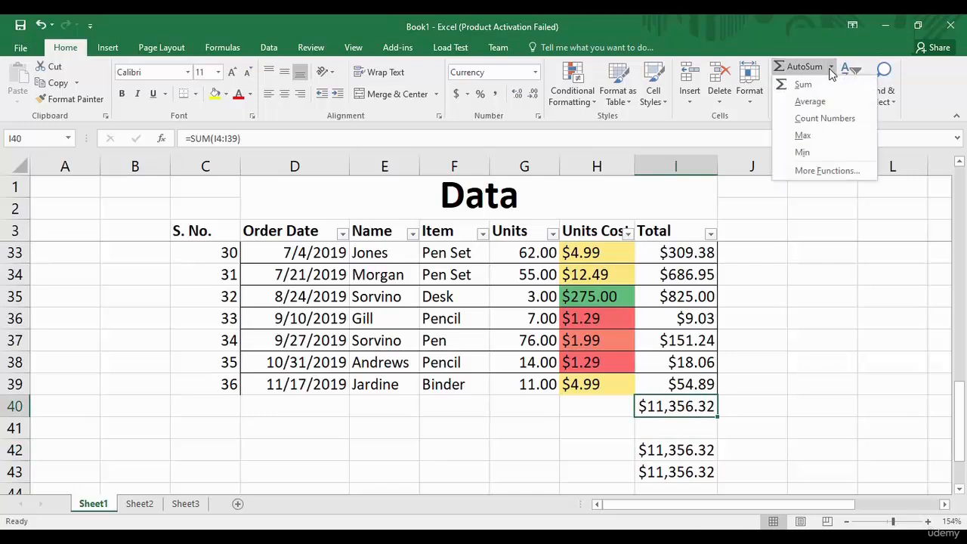
click(810, 103)
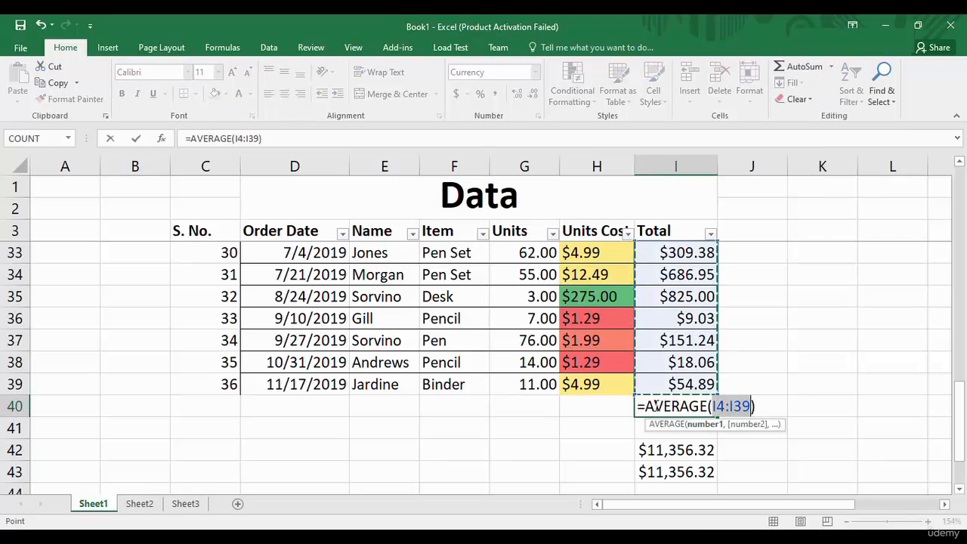
click(759, 407)
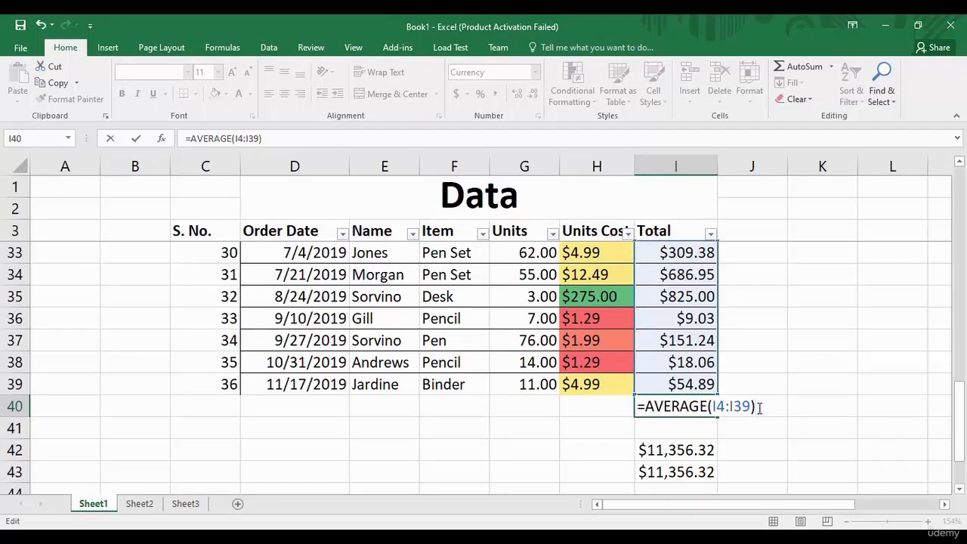
key(Return)
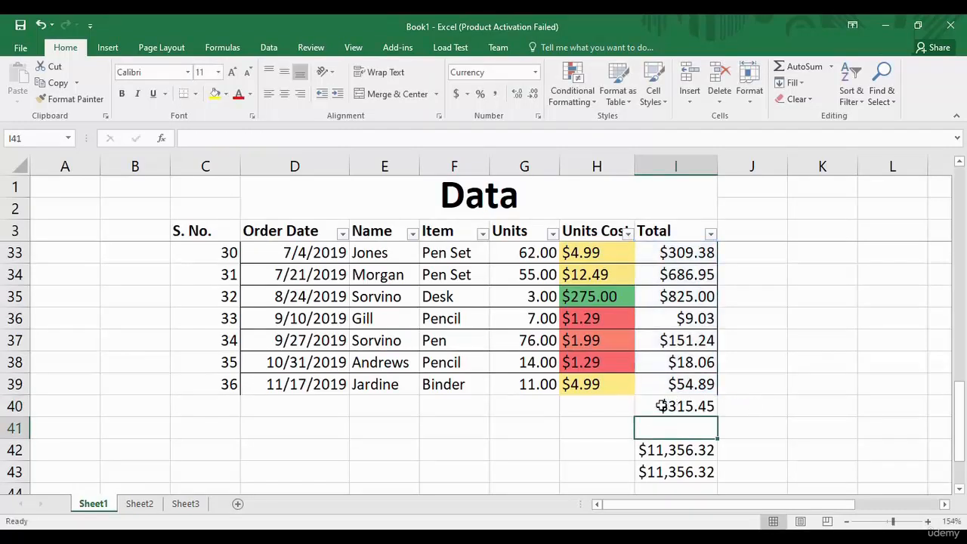
click(707, 408)
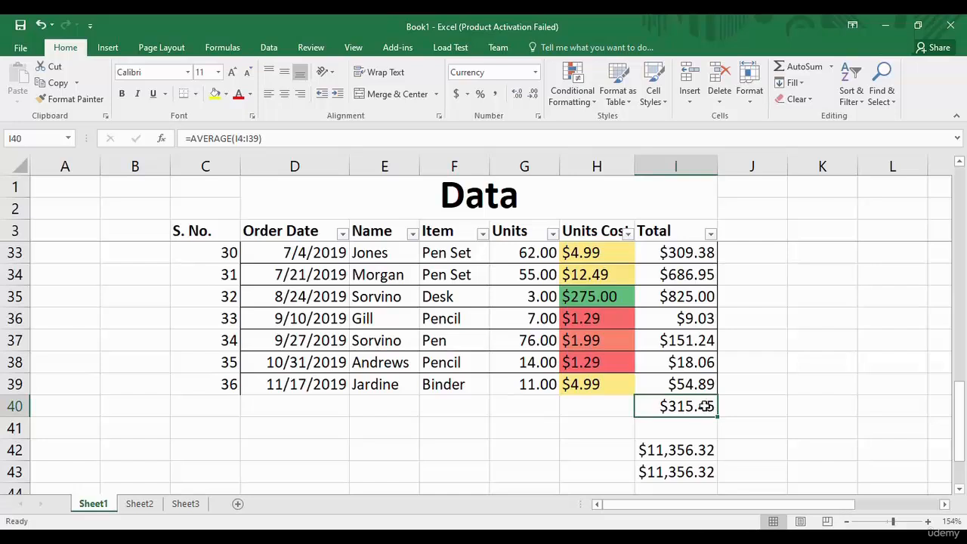
Change I40 to AutoSum Count Numbers, counting 36 Total entries, then select I42.
click(831, 67)
click(825, 120)
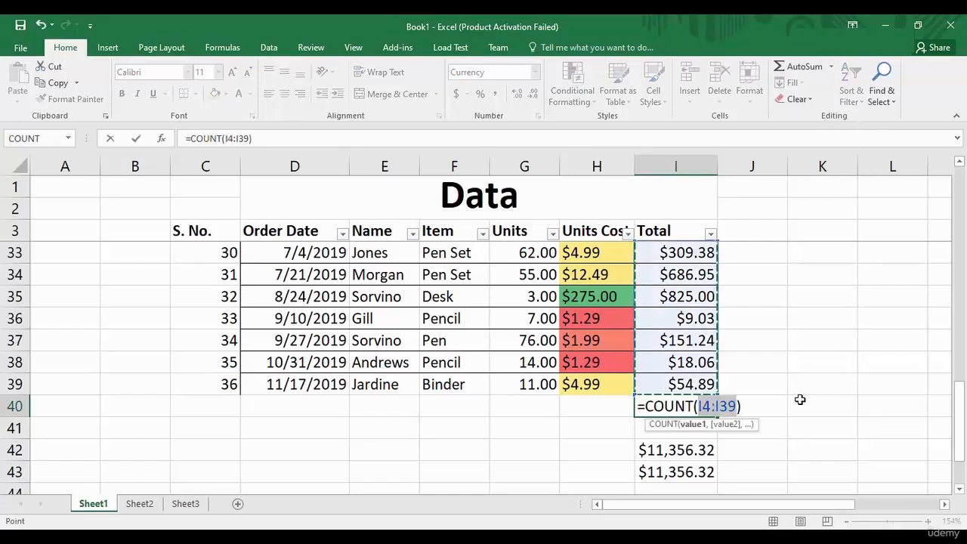
click(766, 410)
key(Return)
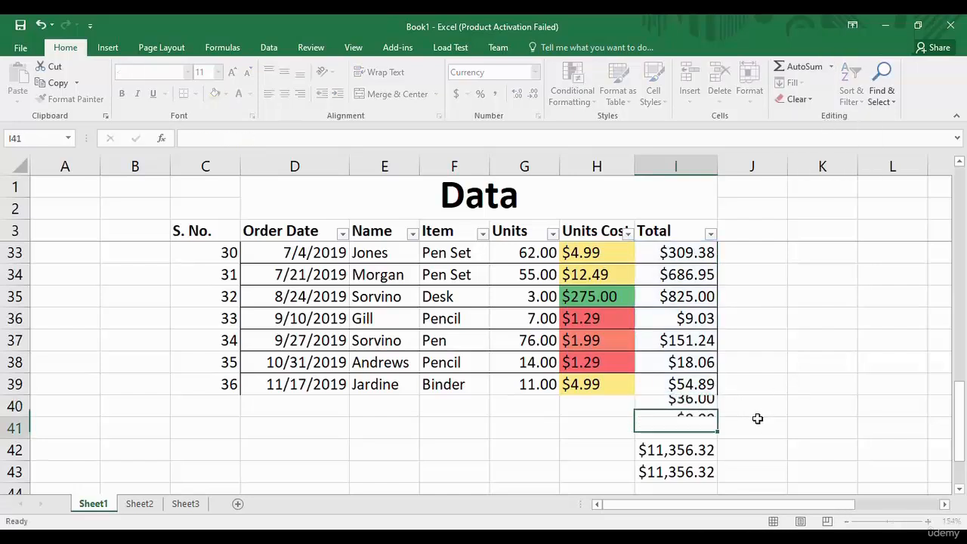
click(705, 414)
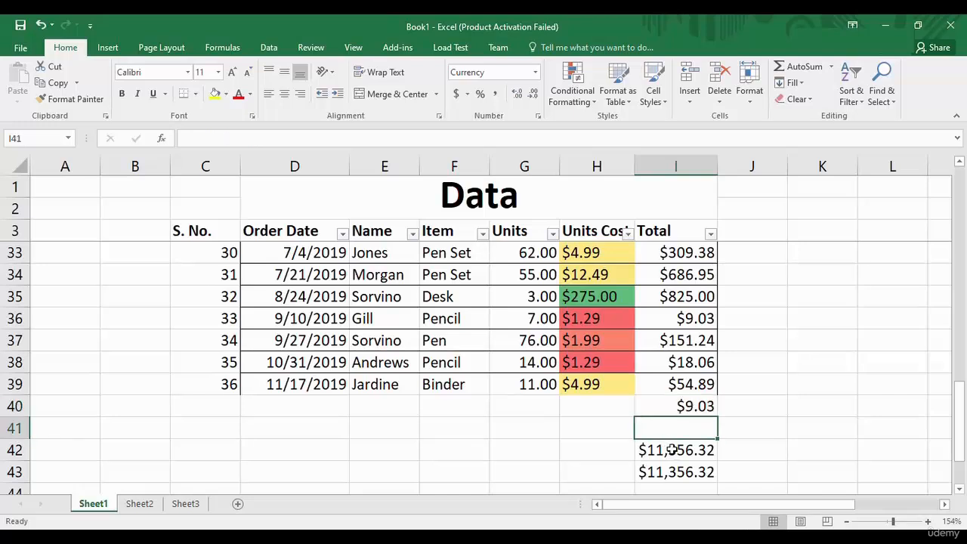
click(672, 450)
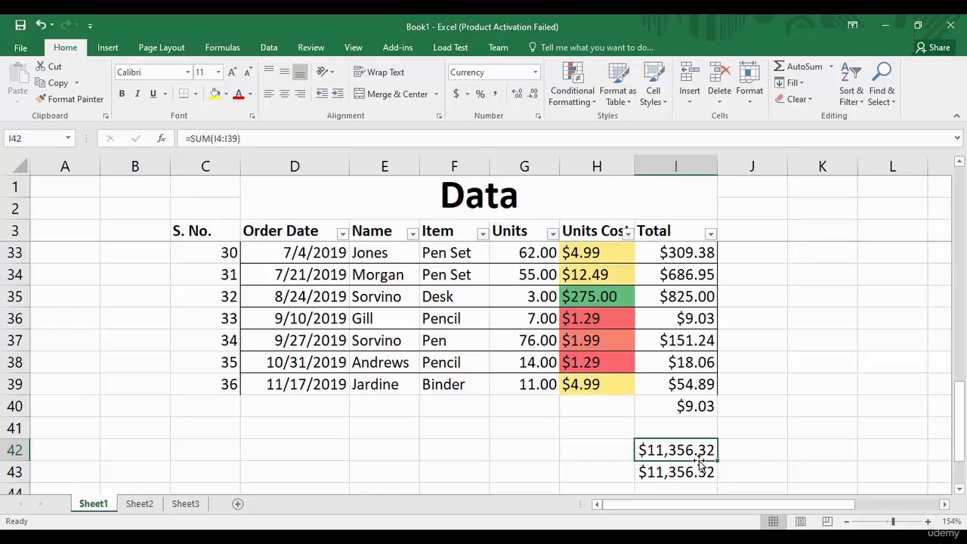
Copy I42's SUM formula left into H42 as =SUM(H4:H39), totalling Units Cost at $753.37.
mouse_move(718, 459)
mouse_down()
mouse_move(585, 453)
mouse_move(592, 460)
mouse_up()
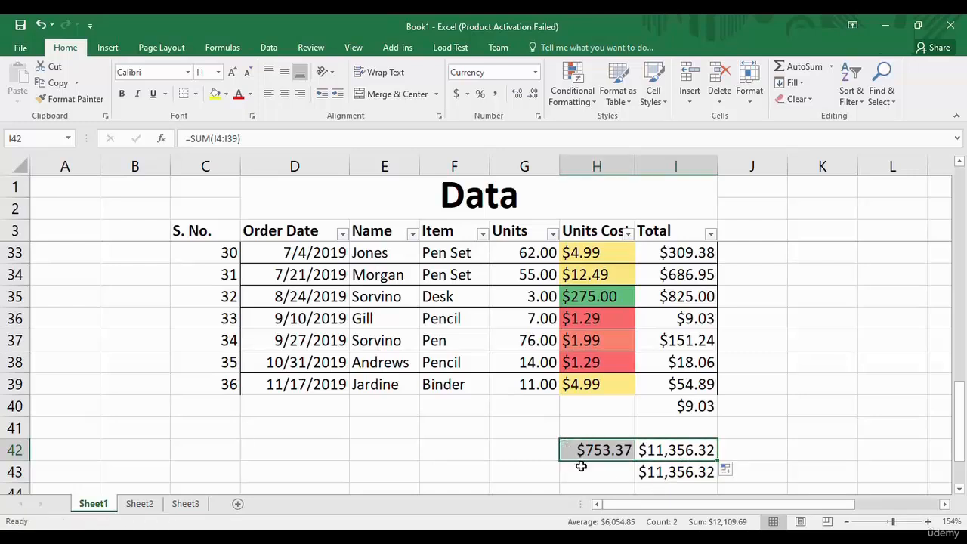
click(583, 467)
click(605, 451)
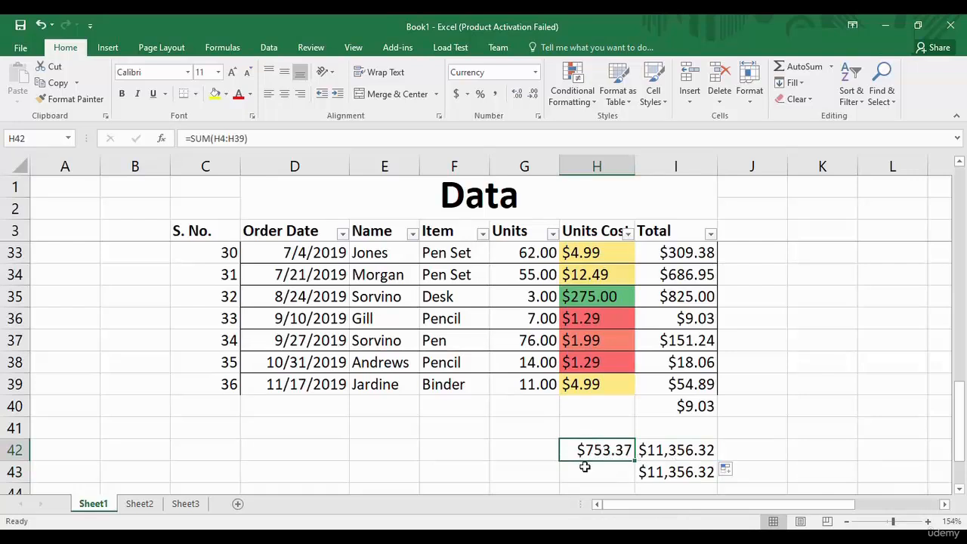
click(276, 138)
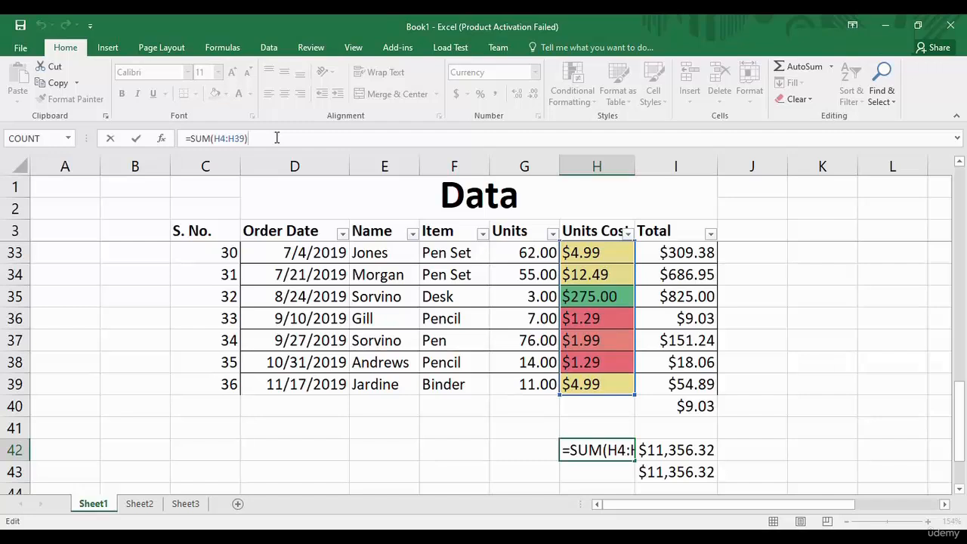
click(476, 451)
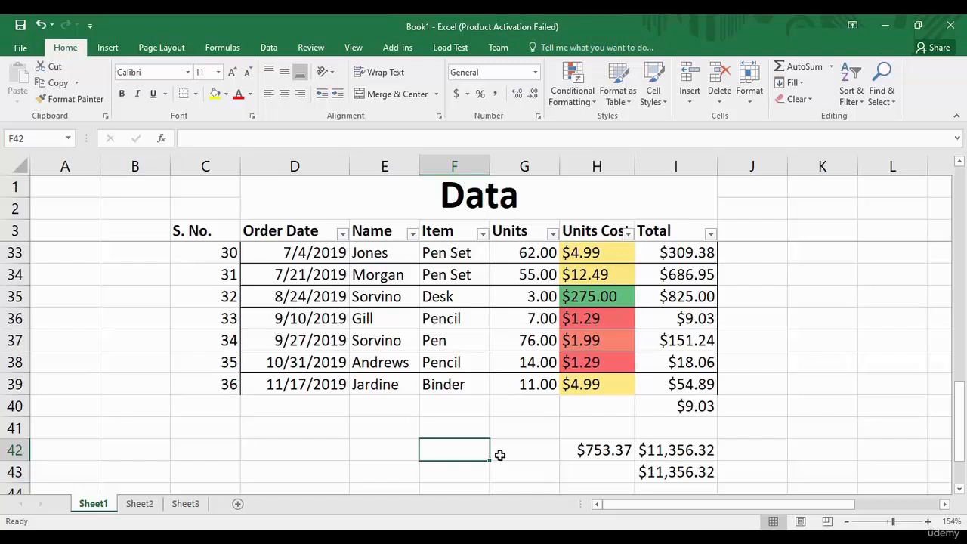
From the Formulas tab, search Insert Function for 'sum', then cancel without inserting a function.
click(220, 47)
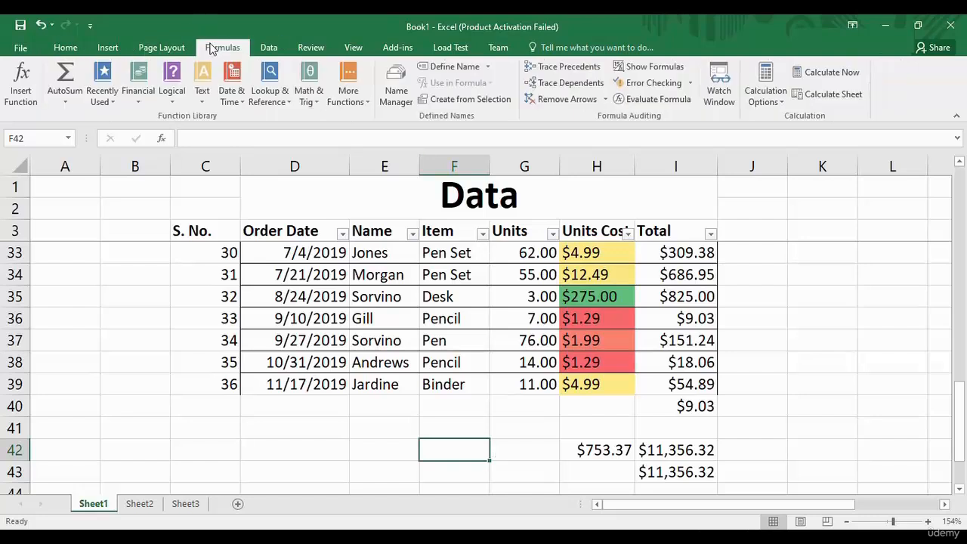
click(21, 94)
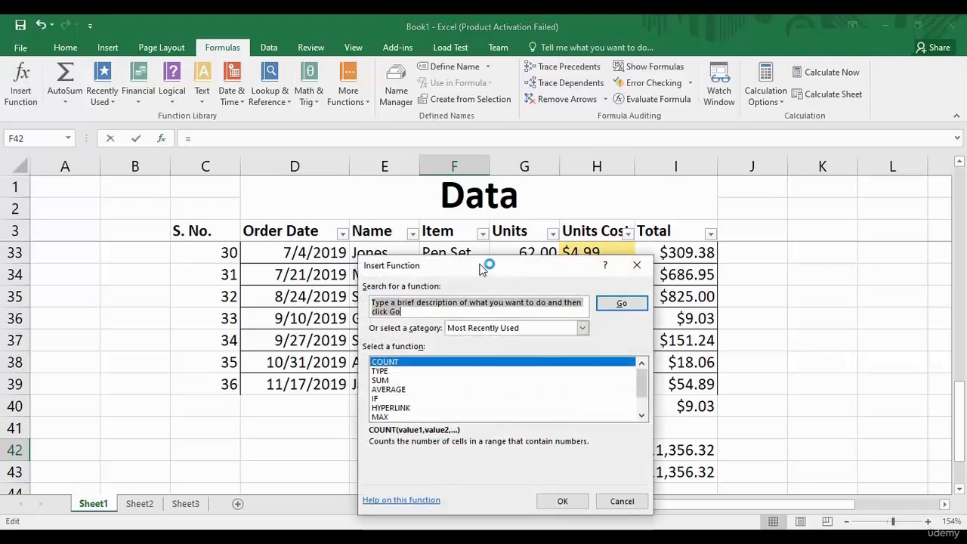
drag(480, 270, 521, 219)
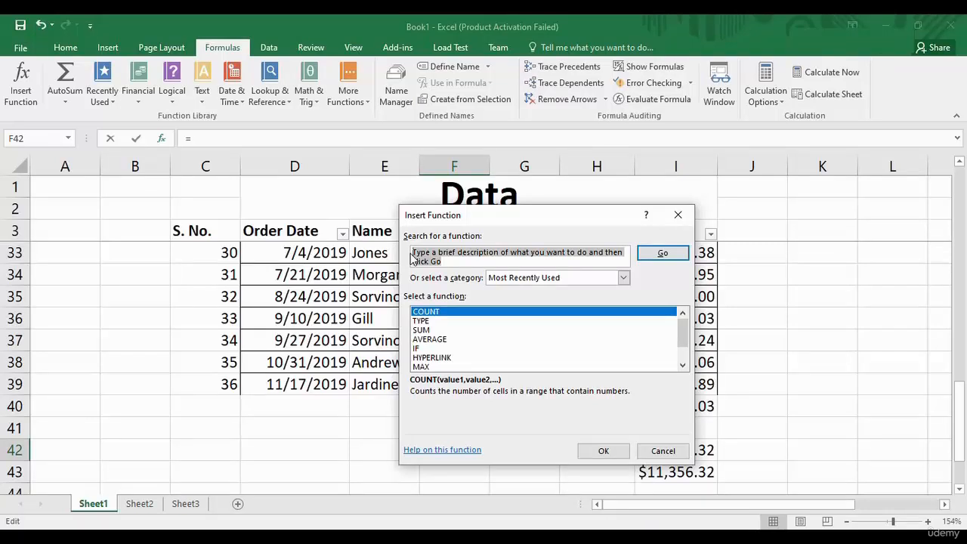
text(su)
text(m)
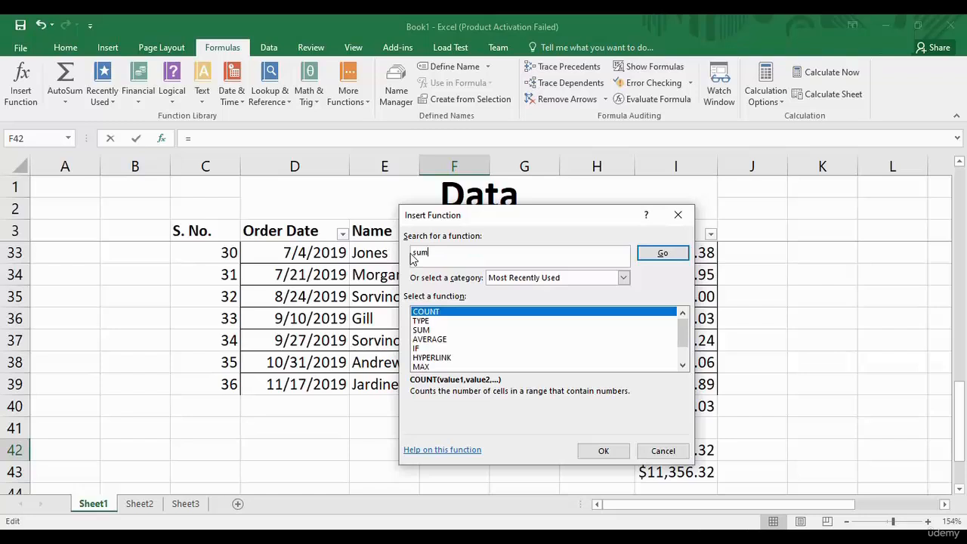
click(650, 260)
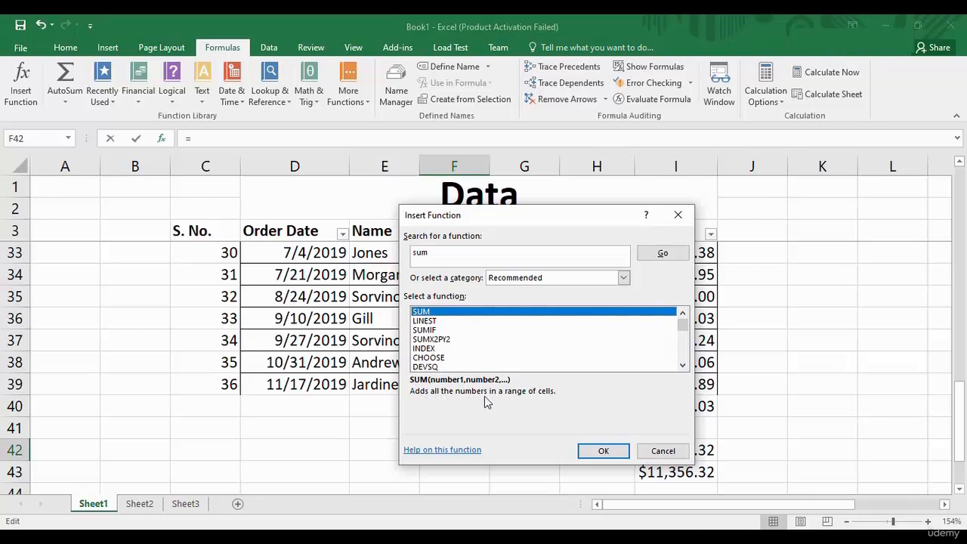
click(648, 453)
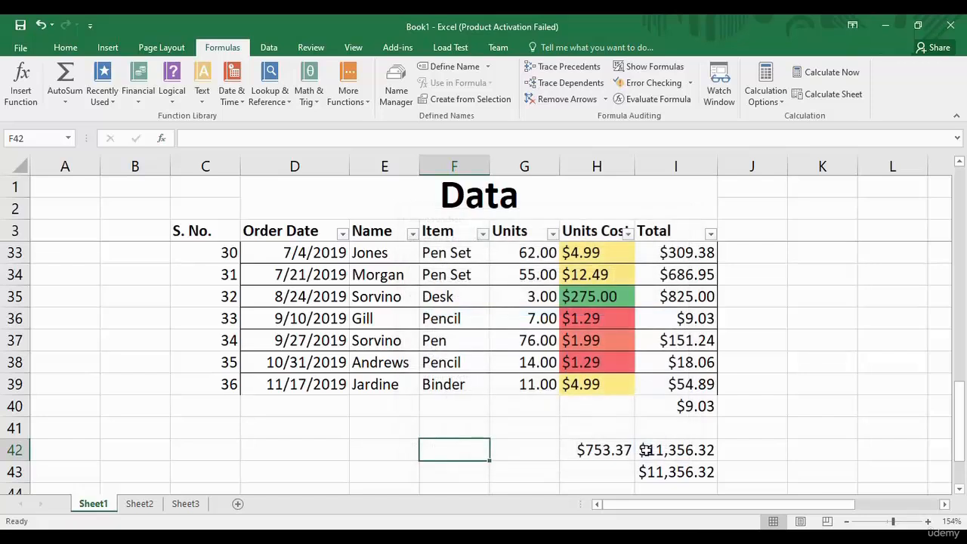